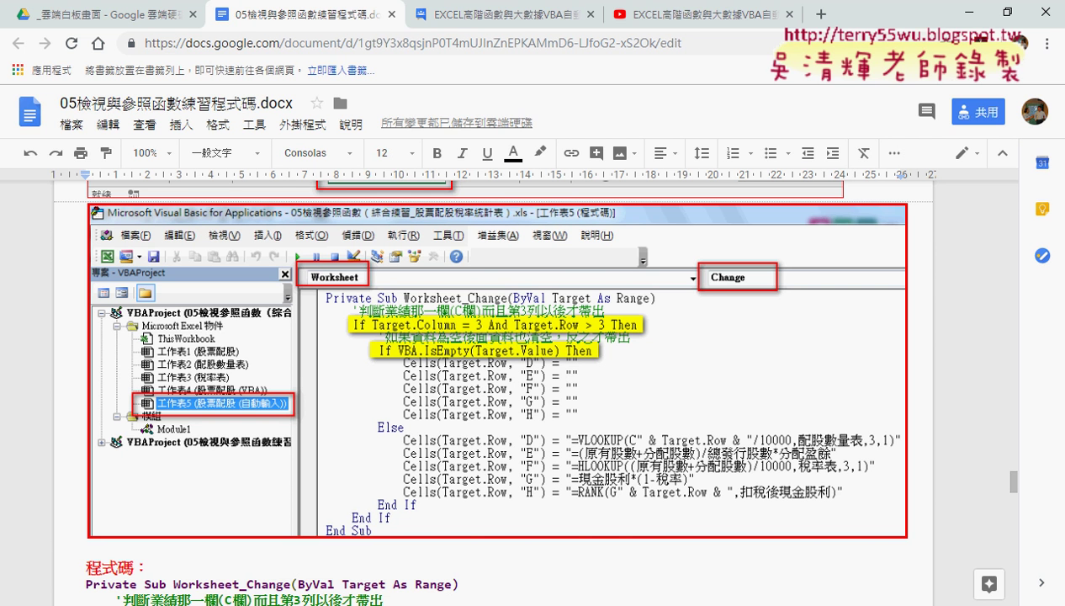
Step: Switch from the Google Docs code listing to the 05檢視參照函數 workbook's 股票配股(自動輸入) sheet
mouse_move(467, 605)
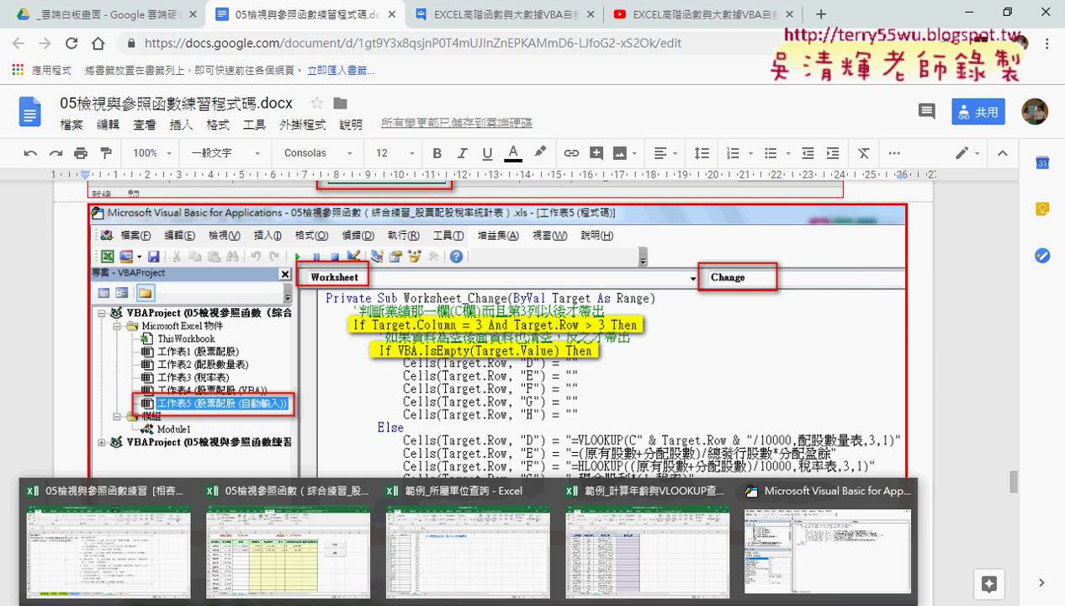
click(286, 547)
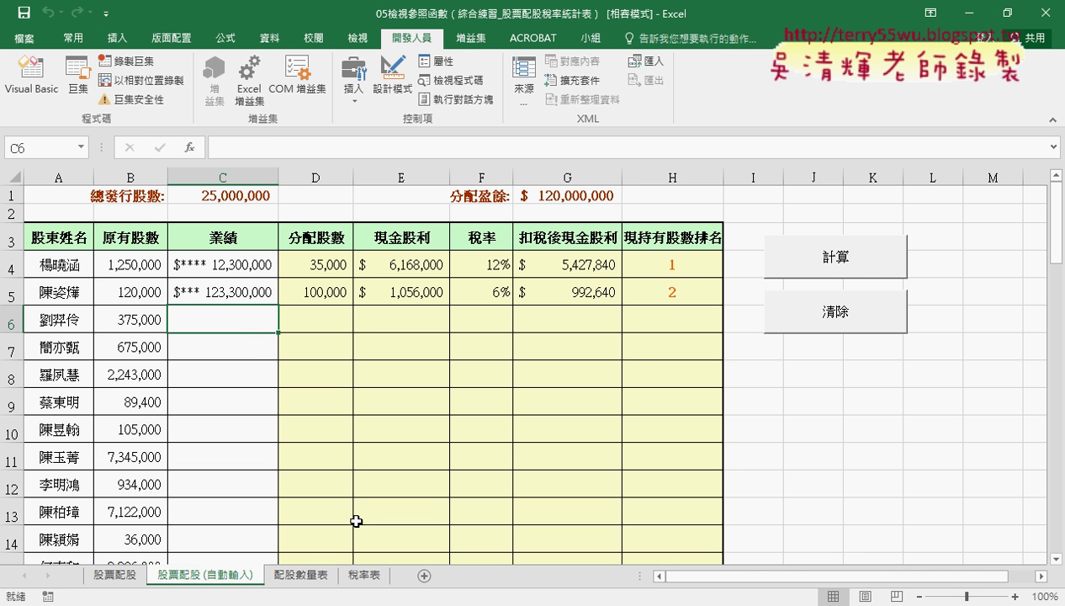
Step: Re-commit the 業績 value in C5 to fire the macro, then dismiss the syntax error
click(230, 296)
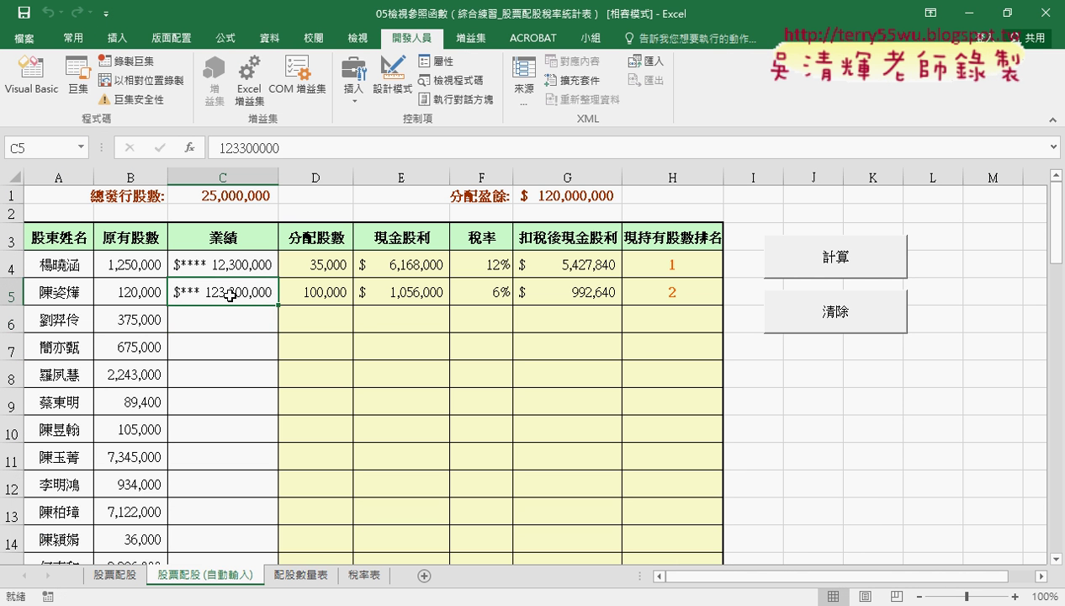
double_click(230, 295)
key(Return)
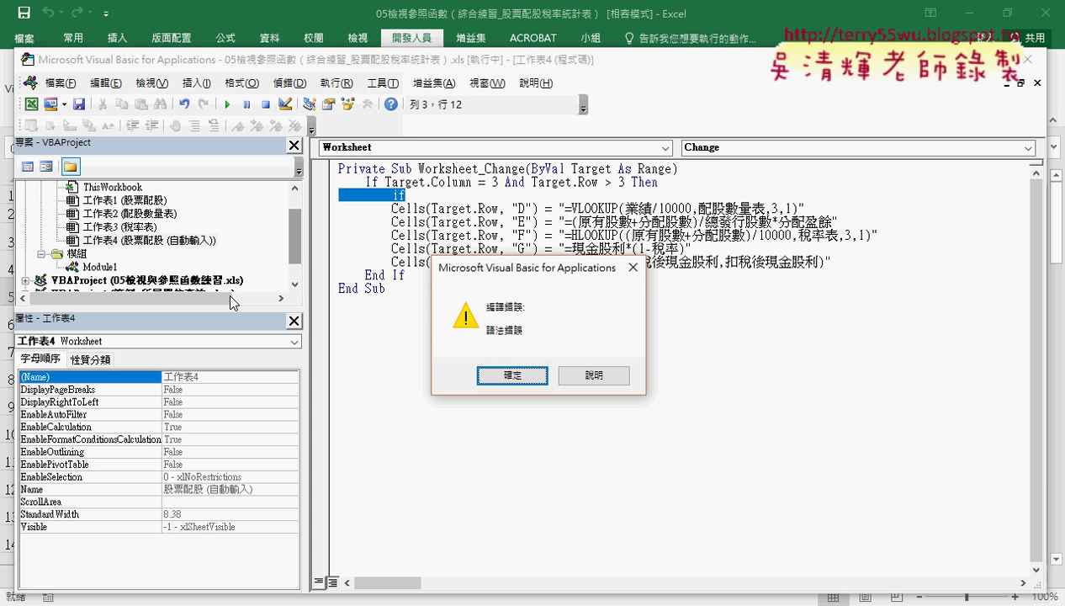
click(505, 375)
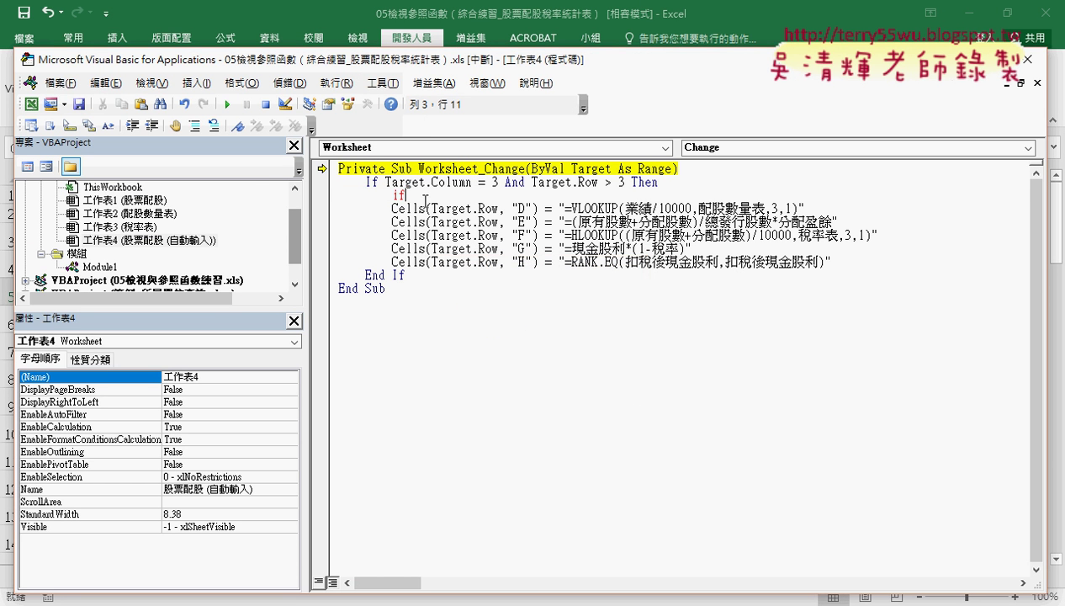
Step: Delete the stray 'if' line from Worksheet_Change, reset the macro and return to the sheet
drag(406, 195, 339, 182)
drag(406, 196, 328, 195)
key(Delete)
key(Delete)
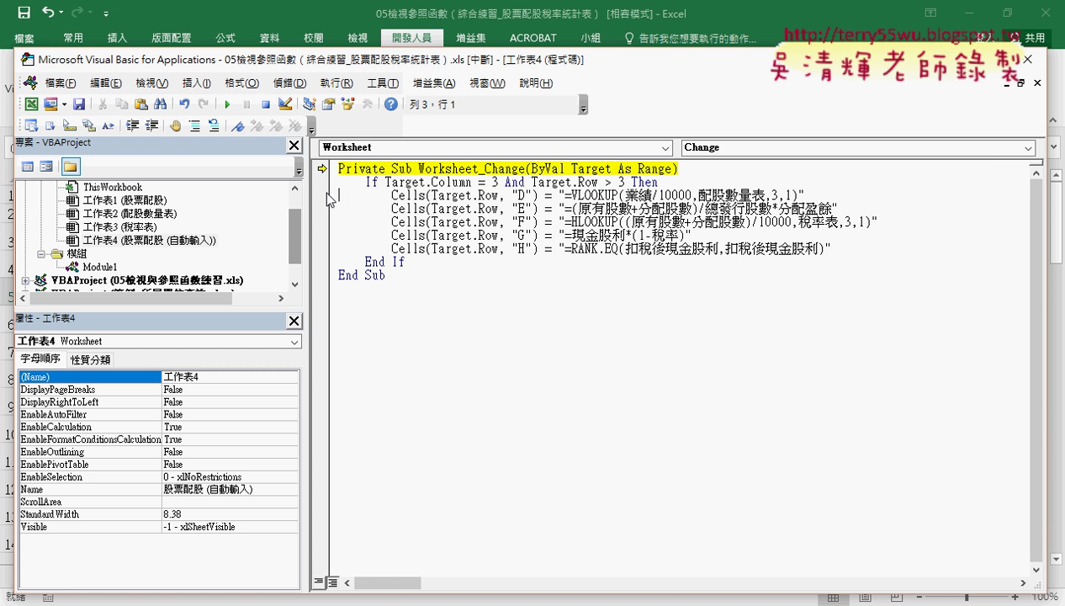
click(227, 105)
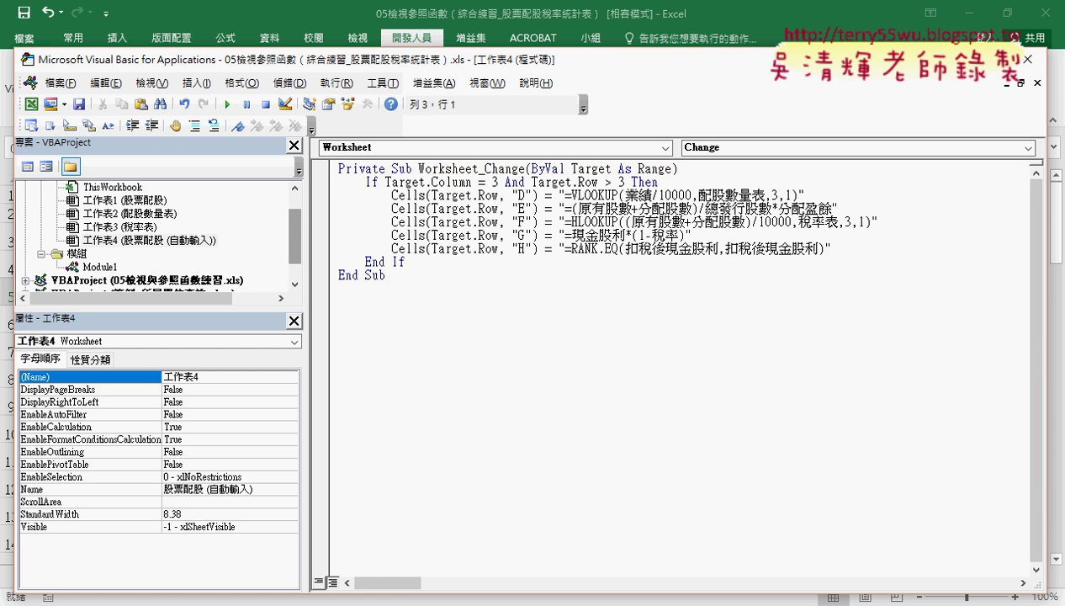
key(alt+F11)
Step: Clear the results in D5:H5 for the blank 業績 row
drag(308, 293, 673, 296)
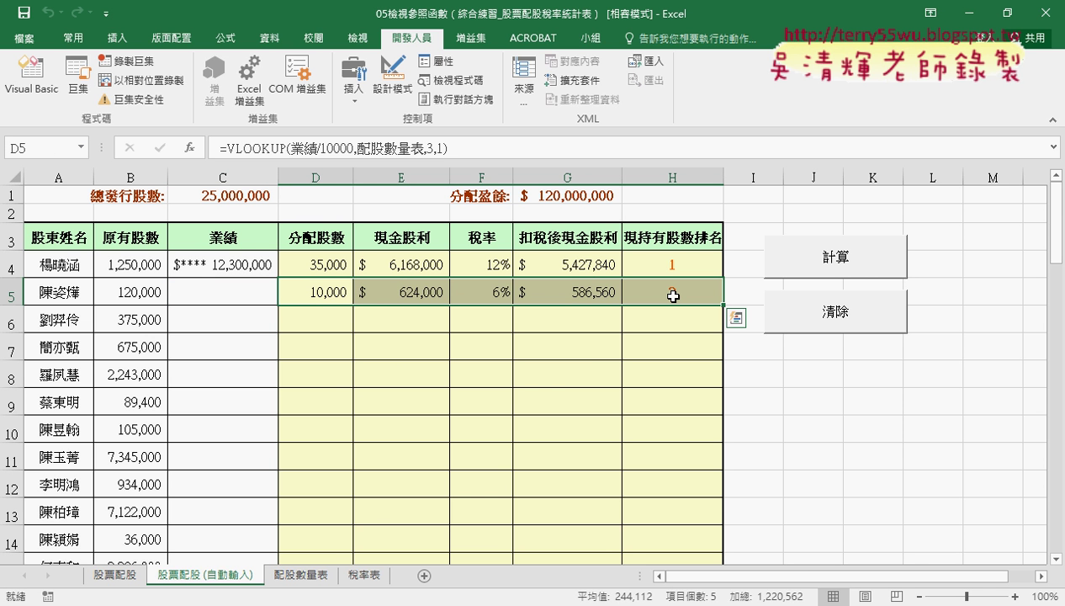
key(Delete)
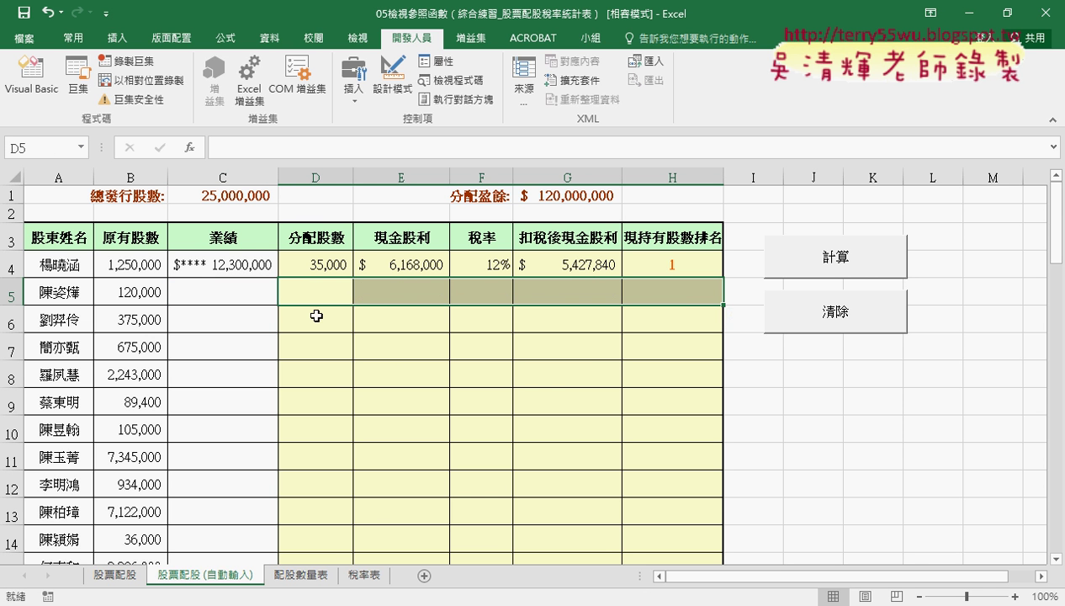
click(228, 291)
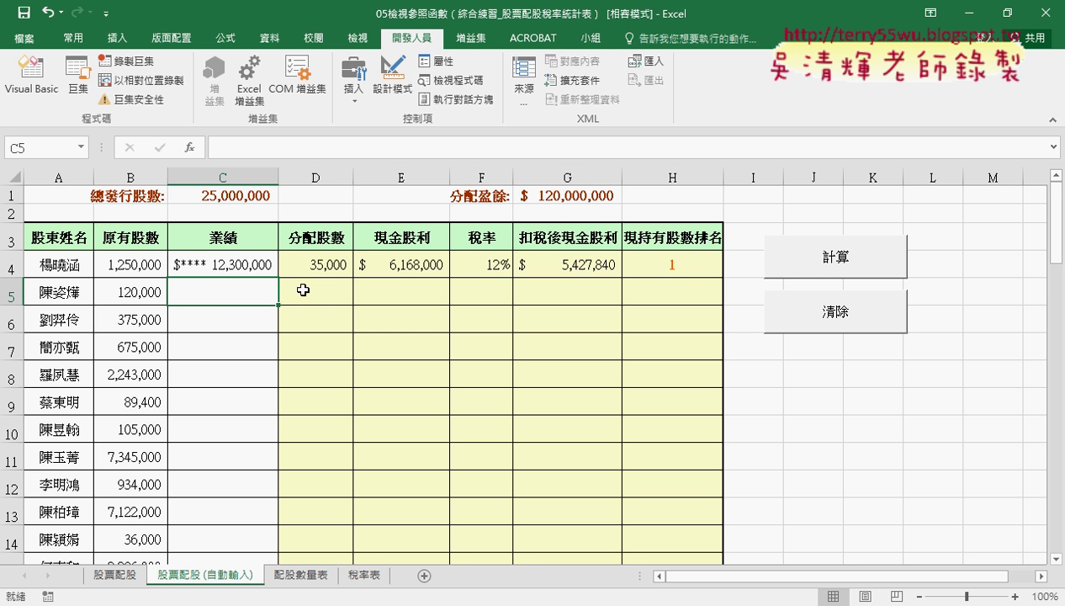
drag(300, 295, 662, 300)
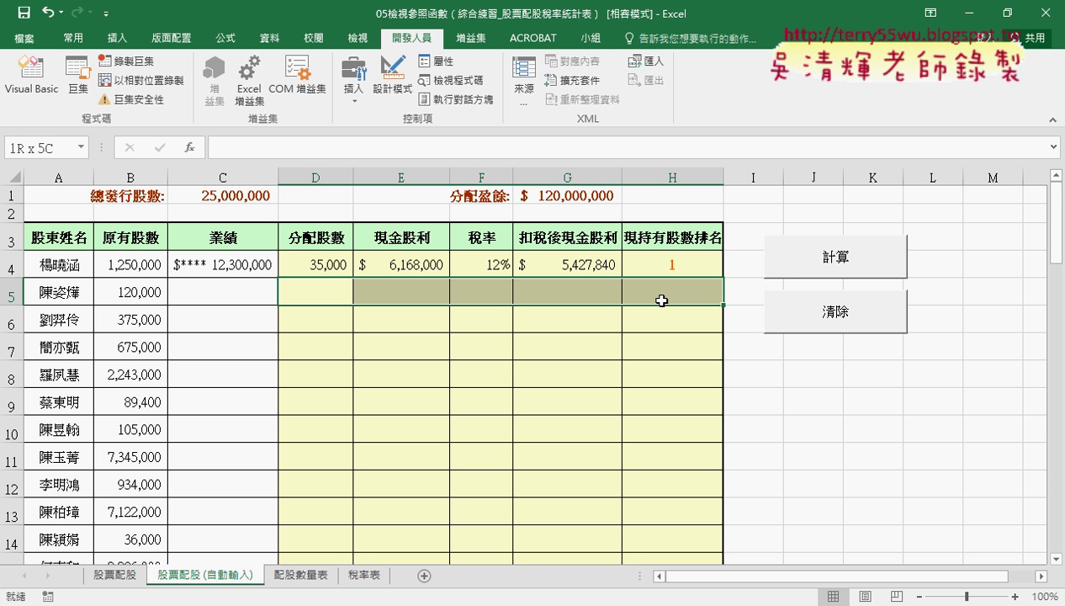
Step: Reopen the Worksheet_Change code and restore its window so the sheet stays visible
click(50, 91)
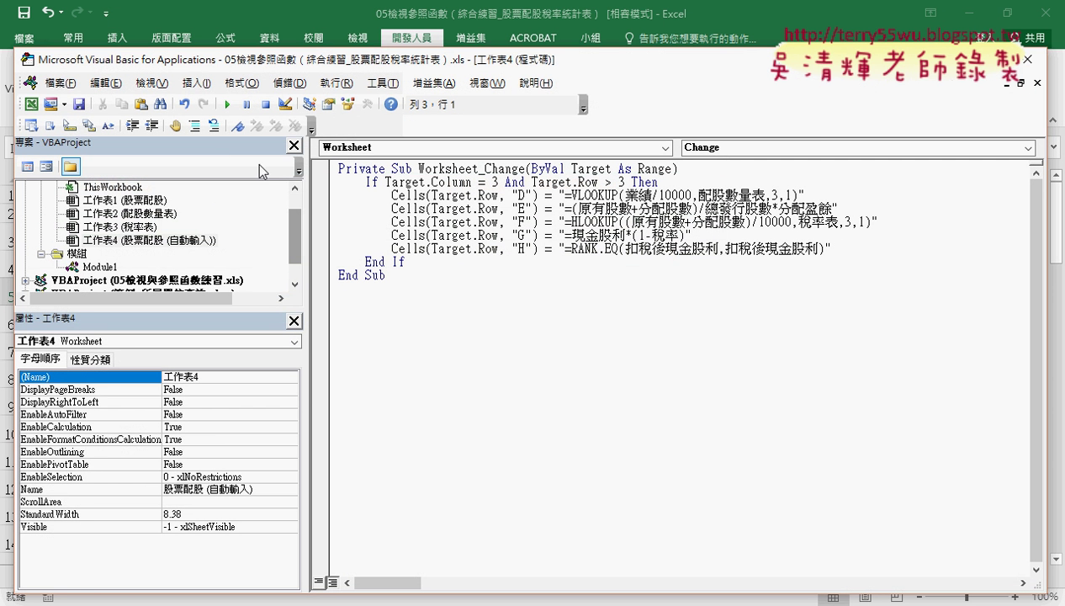
click(1028, 59)
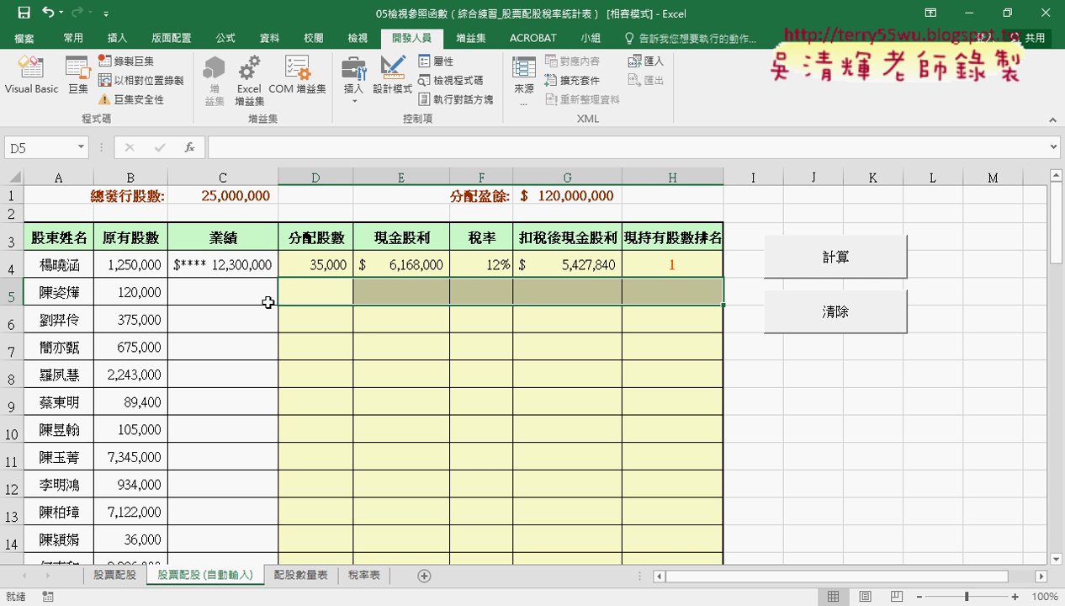
click(34, 84)
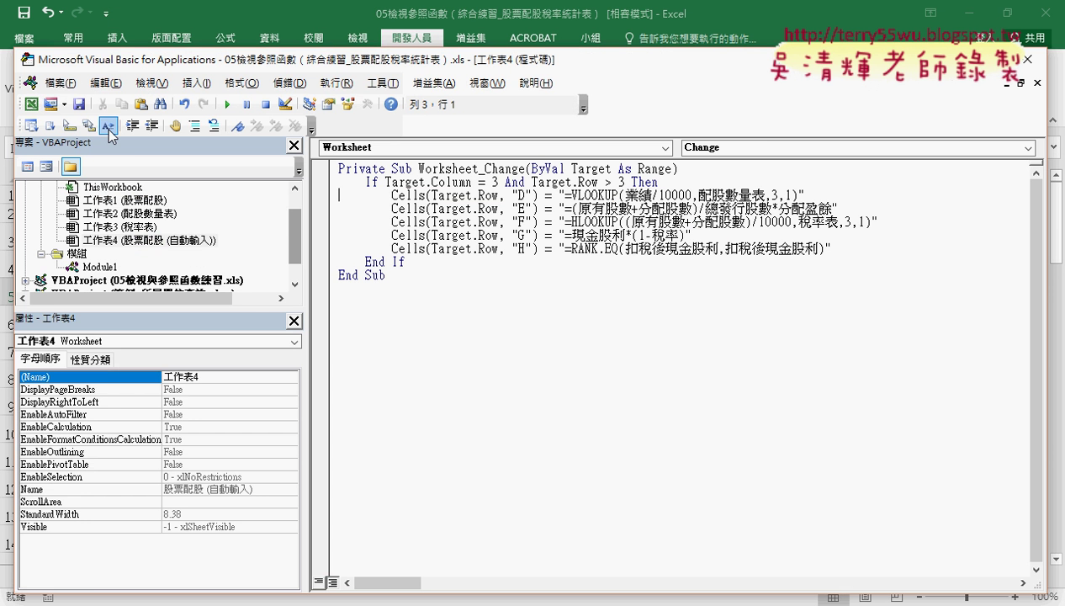
double_click(398, 64)
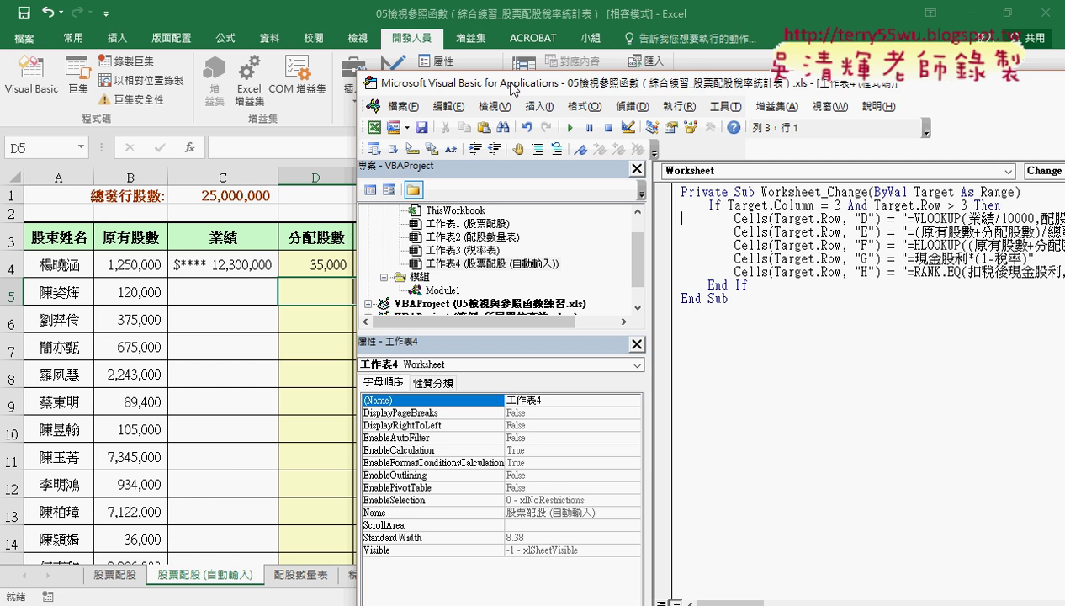
Step: Open two blank lines after Then in the Target.Column check and start typing 'if' on the first
drag(511, 84, 170, 61)
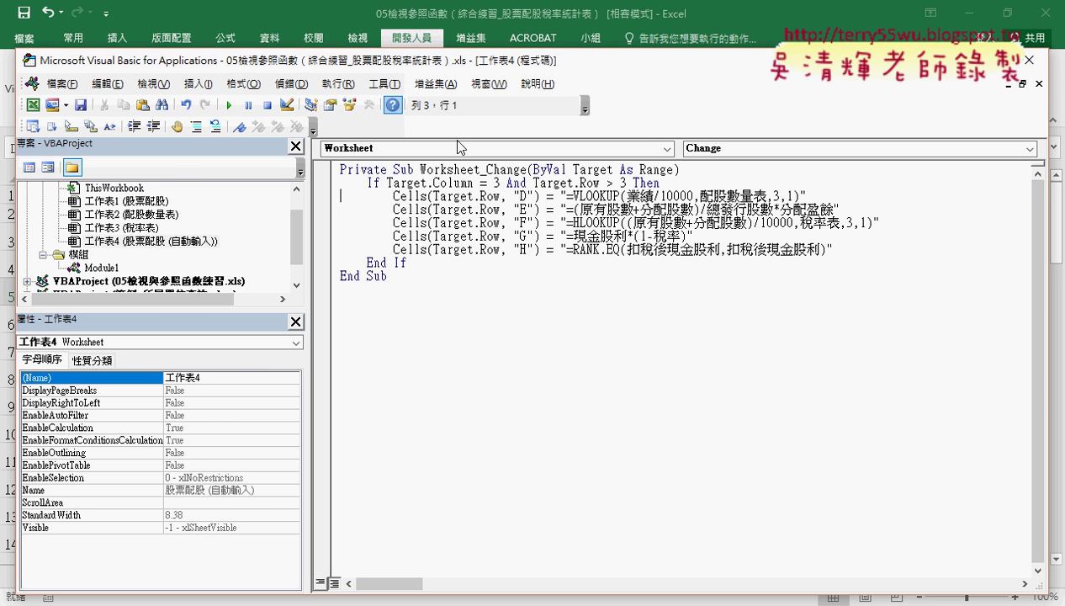
click(680, 181)
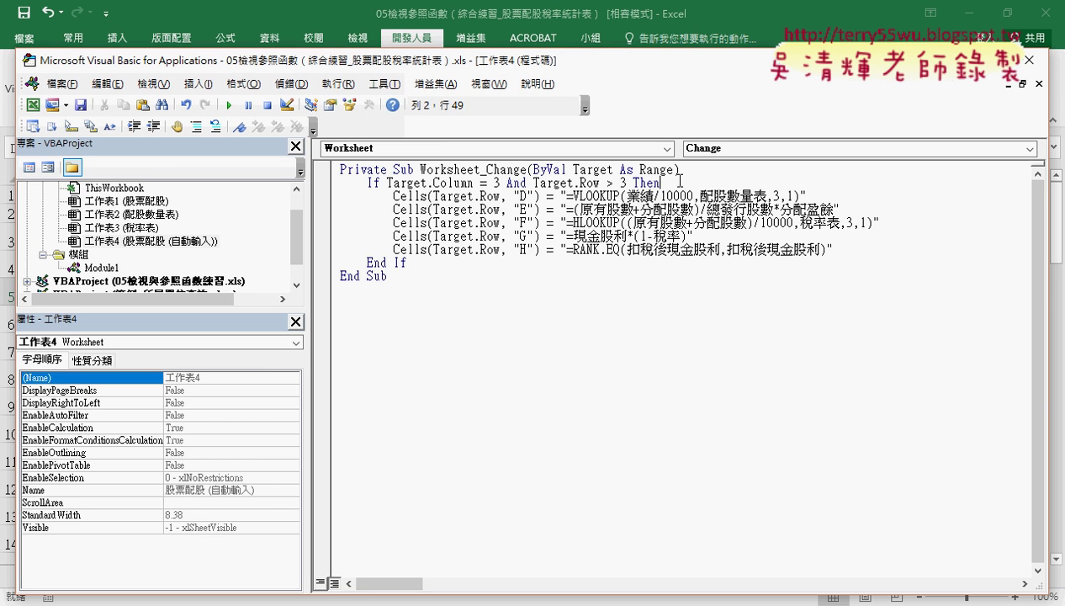
key(Return)
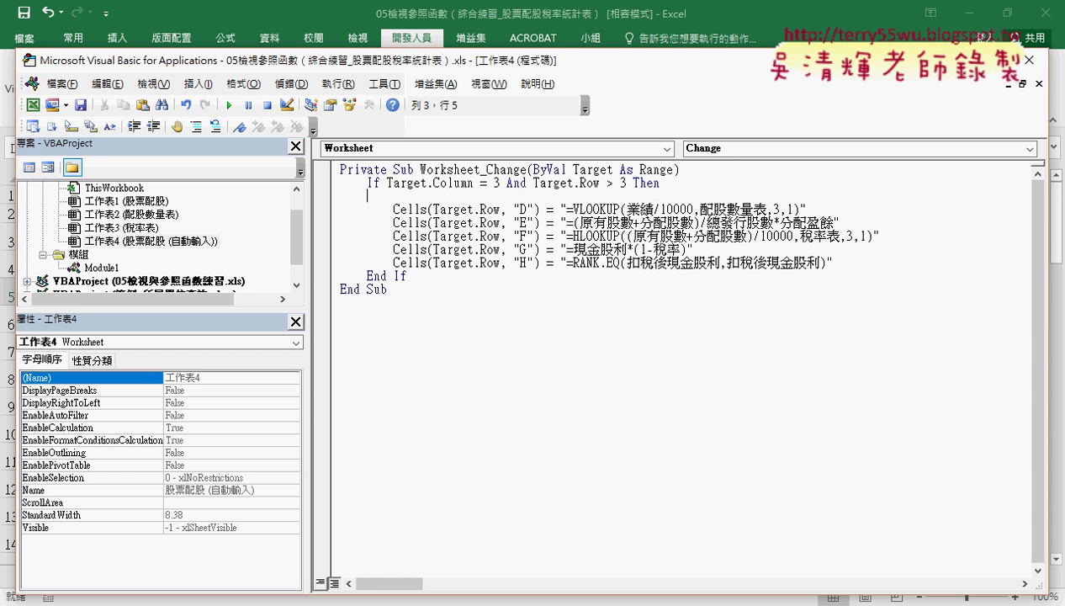
key(Tab)
key(Return)
key(Up)
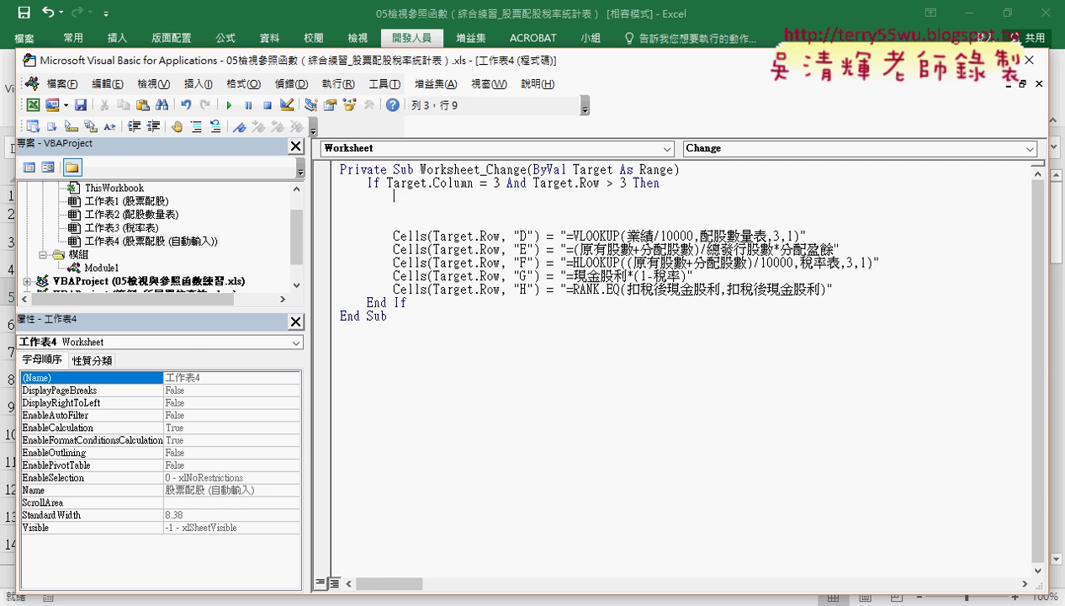
text(if)
drag(298, 204, 207, 203)
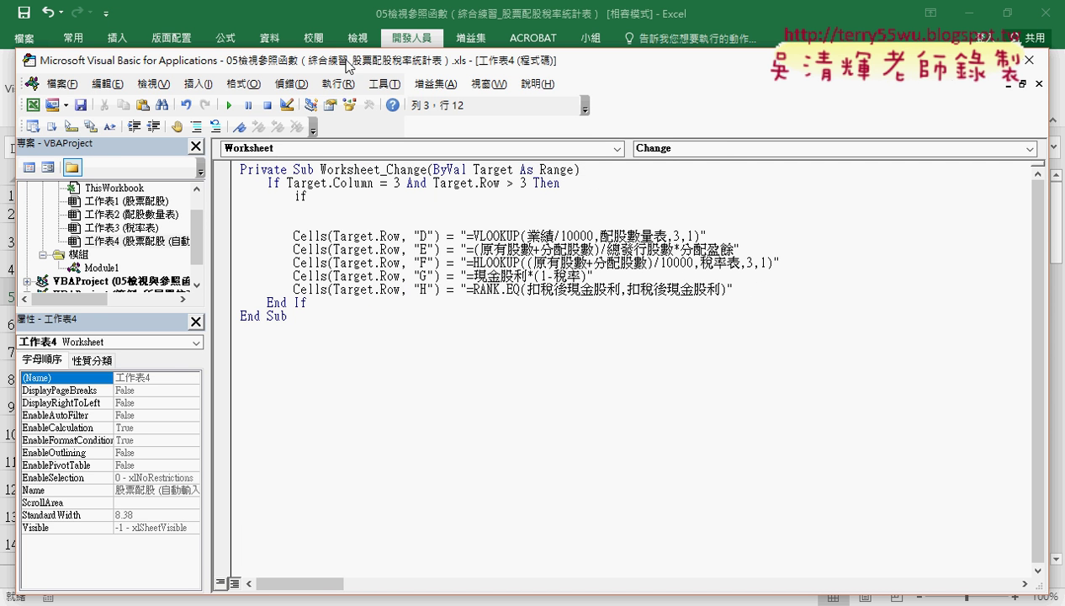
drag(403, 67, 674, 53)
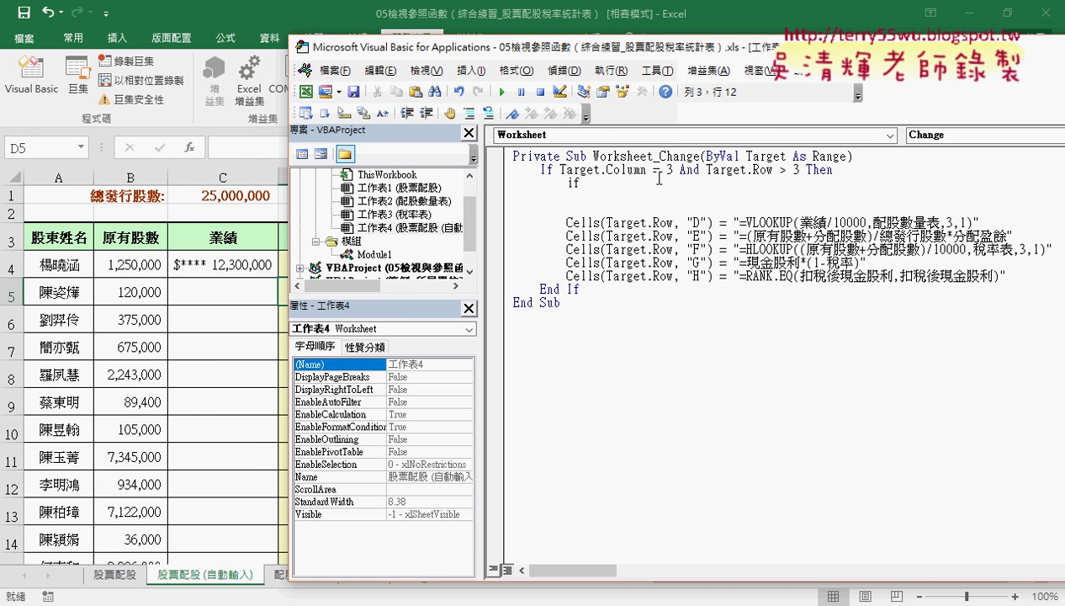
Step: Type Target.Value as the argument for the new condition
text(ta)
text(rge)
text(tr)
key(BackSpace)
text(.v)
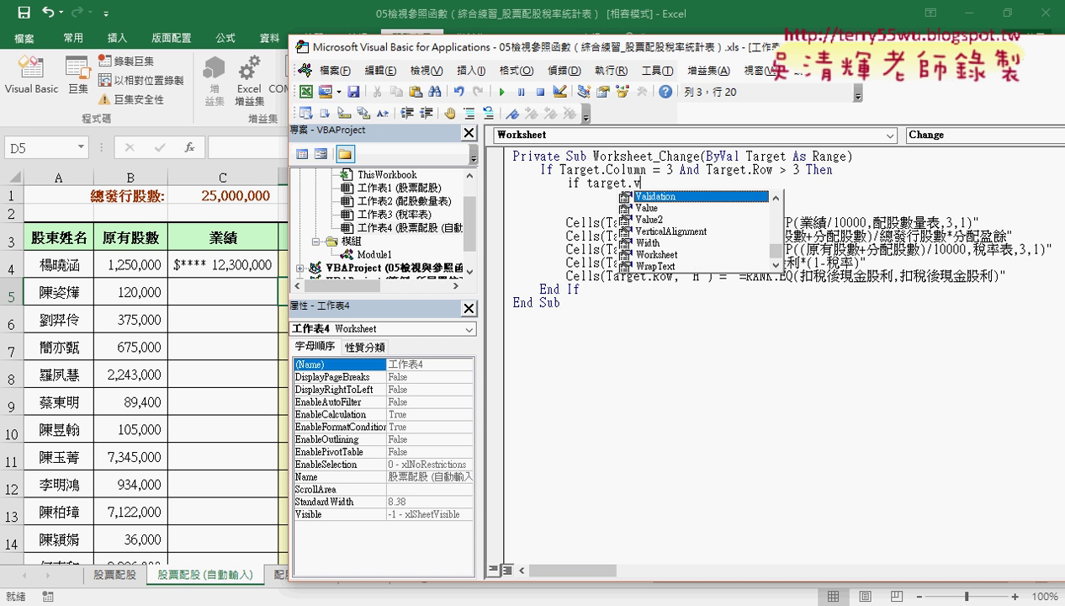
key(Down)
key(Tab)
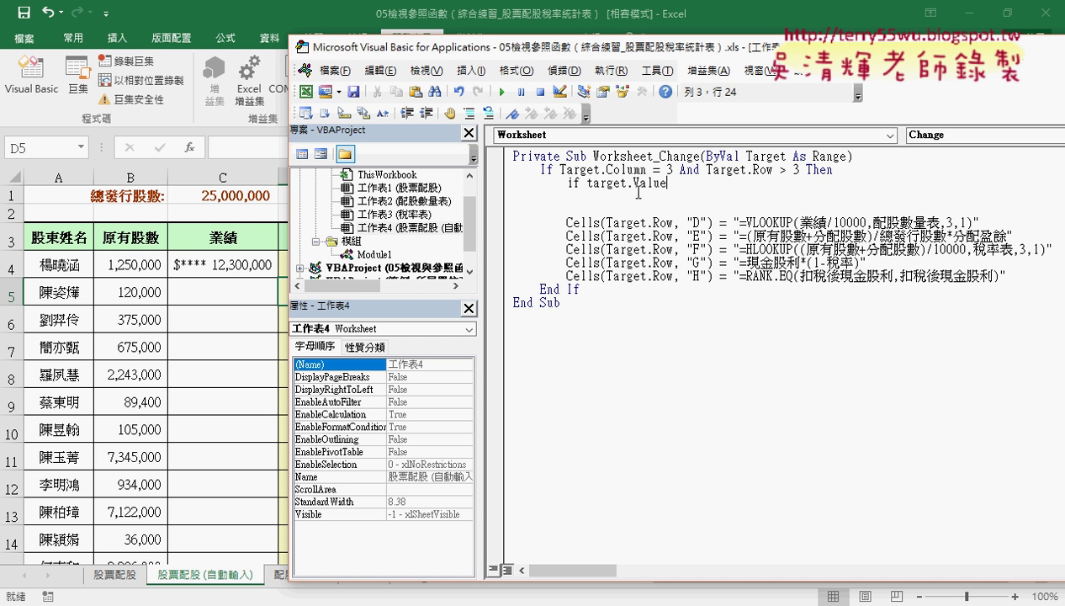
key(Left)
key(Left)
key(Left)
key(Left)
key(Left)
key(Left)
key(Left)
key(Left)
key(Left)
key(Left)
key(Left)
Step: Wrap it as VBA.IsEmpty(Target.Value), finish the line with Then, and open a new line
text(vb)
text(a.)
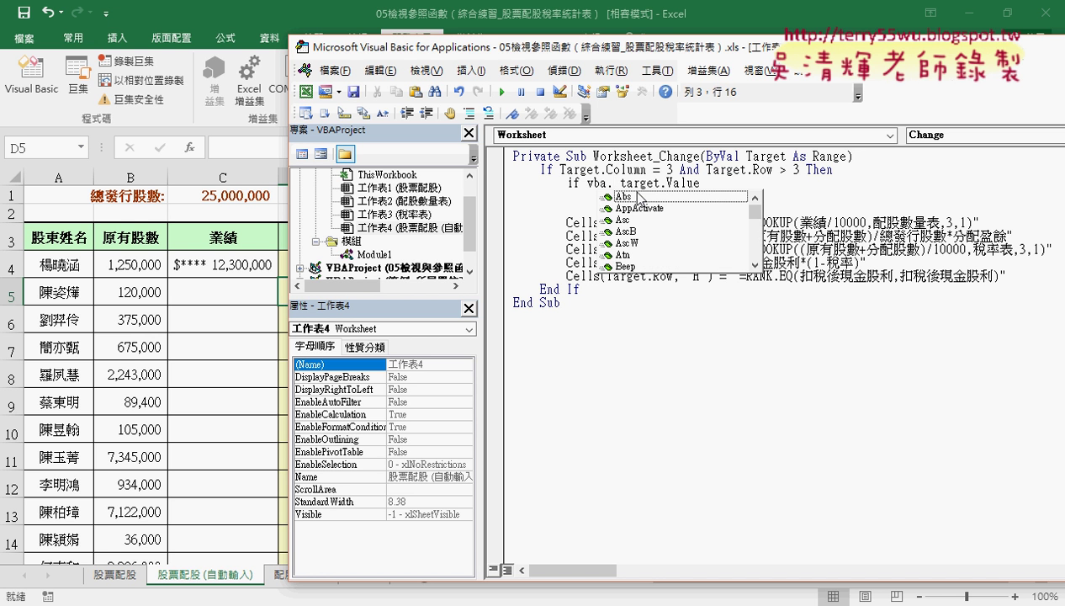
text(i)
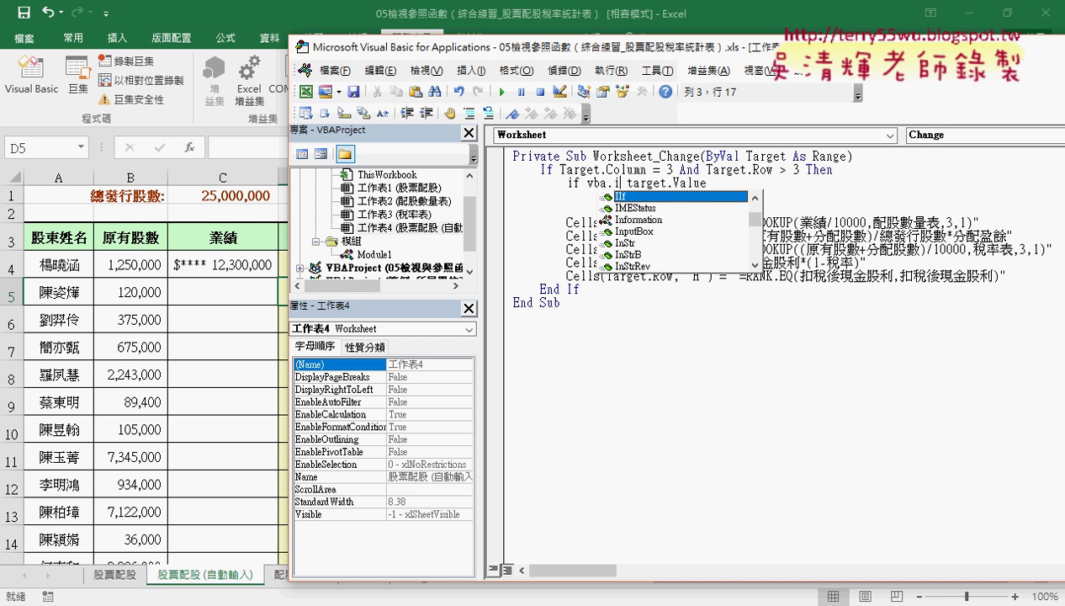
text(s)
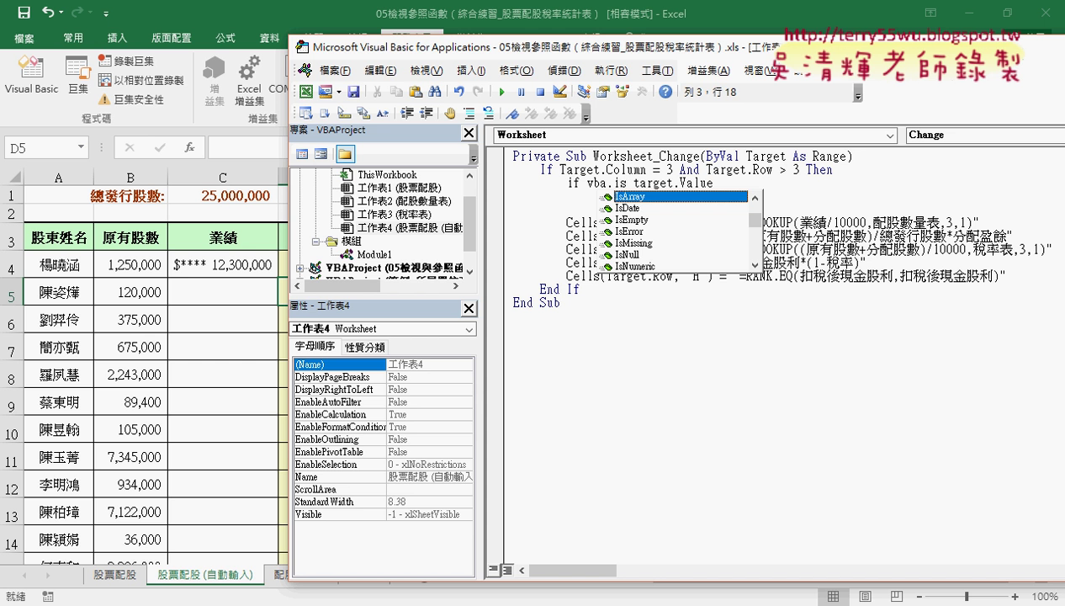
key(Down)
key(Down)
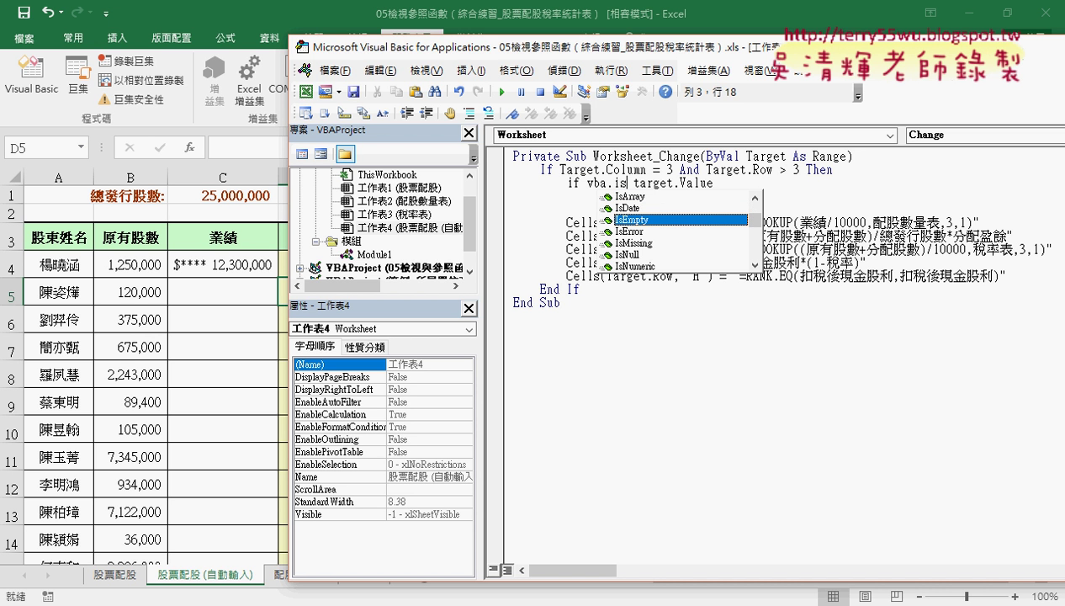
key(Tab)
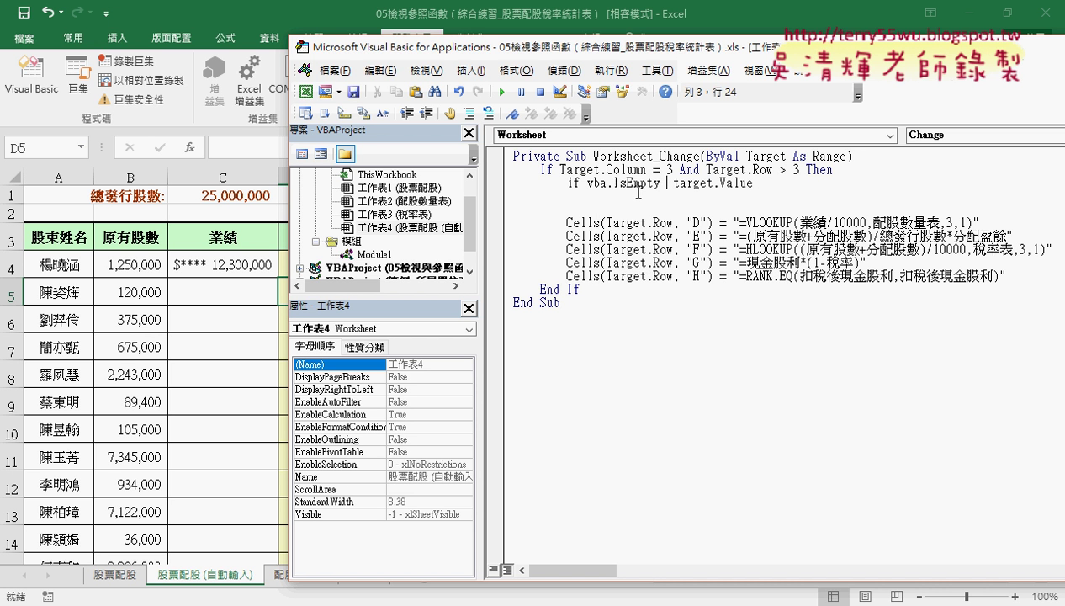
key(BackSpace)
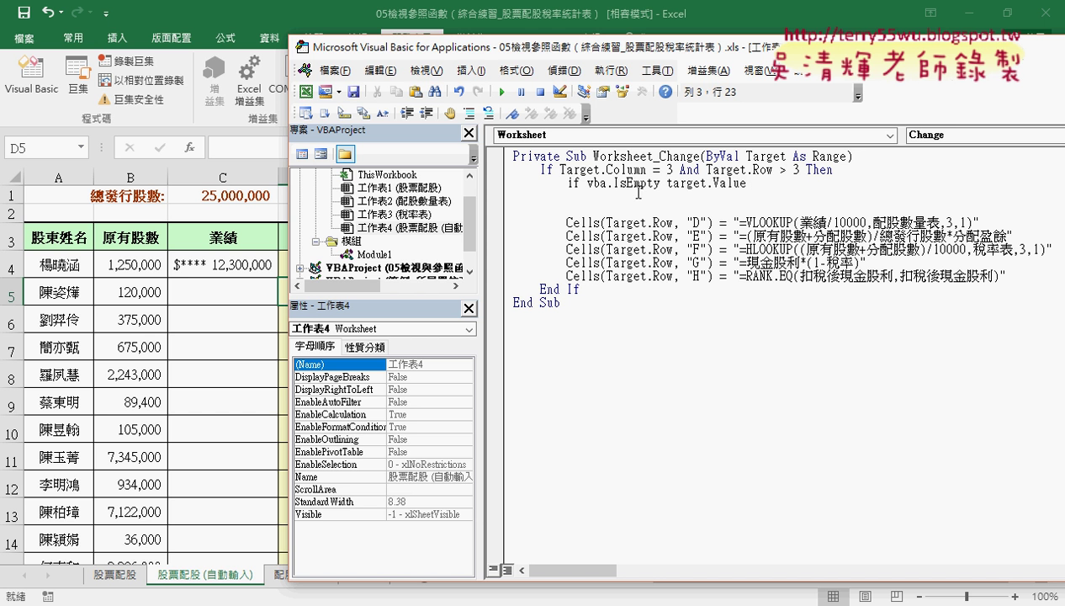
text(()
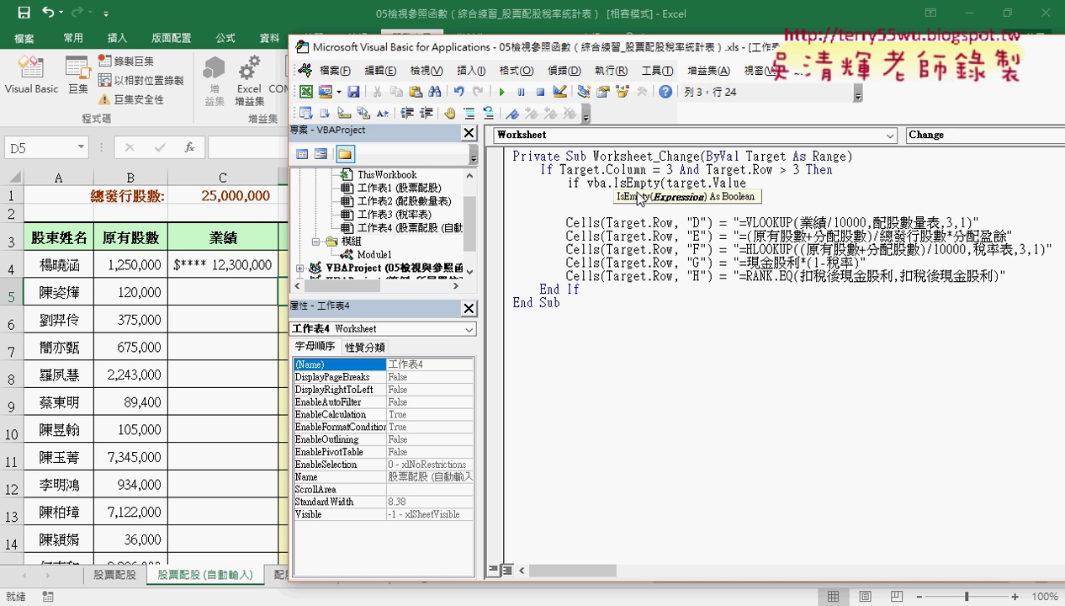
key(End)
text())
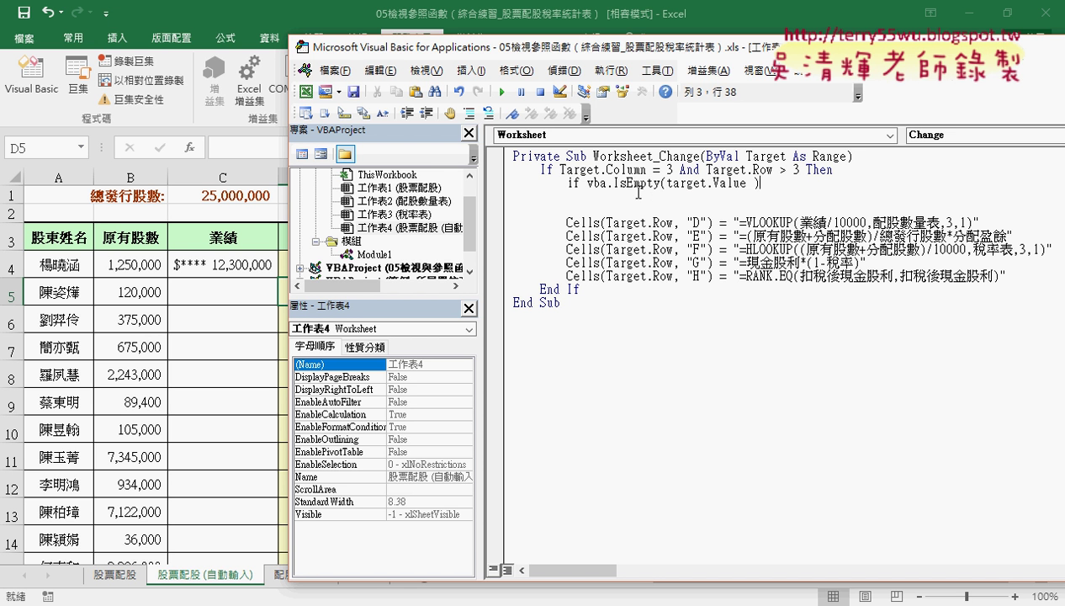
drag(752, 182, 666, 183)
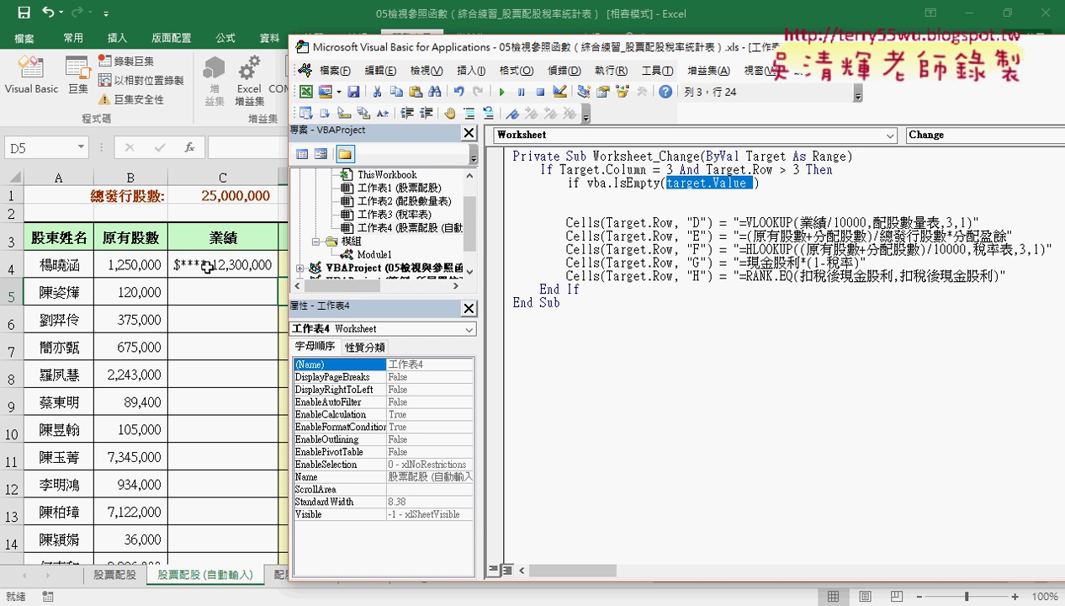
click(771, 183)
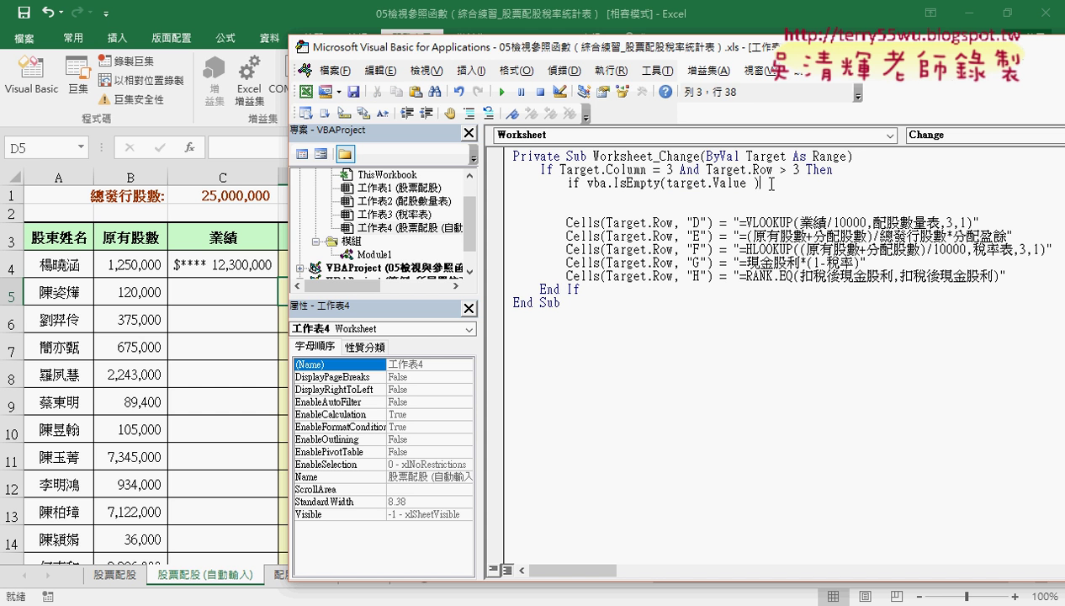
text(the)
text(n)
key(Return)
Step: Add Else and End If lines to the IsEmpty check
key(Return)
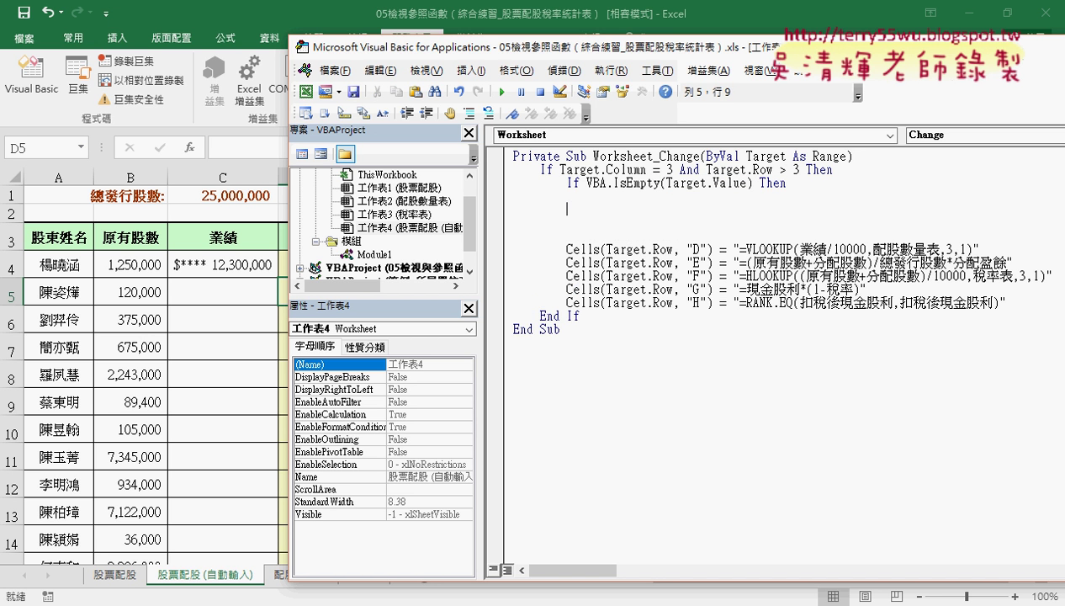
text(el)
text(se)
key(Return)
key(Return)
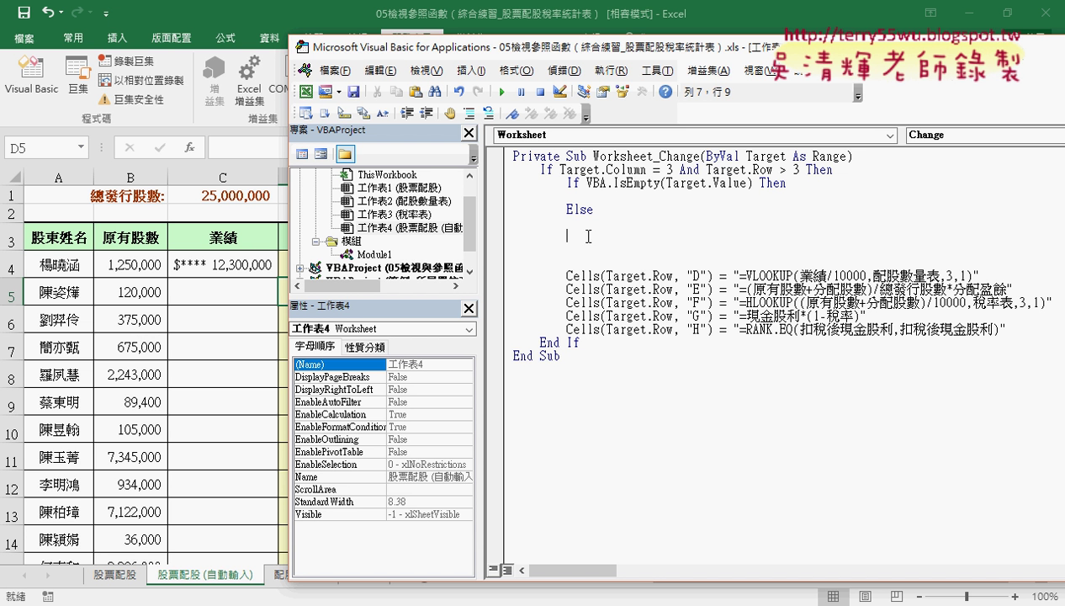
text(ea)
key(BackSpace)
text(n)
text(d )
text(i)
text(f)
click(643, 404)
Step: Move the five Cells formula lines under Else, indent them, and remove leftover blank lines
mouse_move(1004, 328)
mouse_down()
mouse_move(496, 286)
mouse_move(496, 275)
mouse_up()
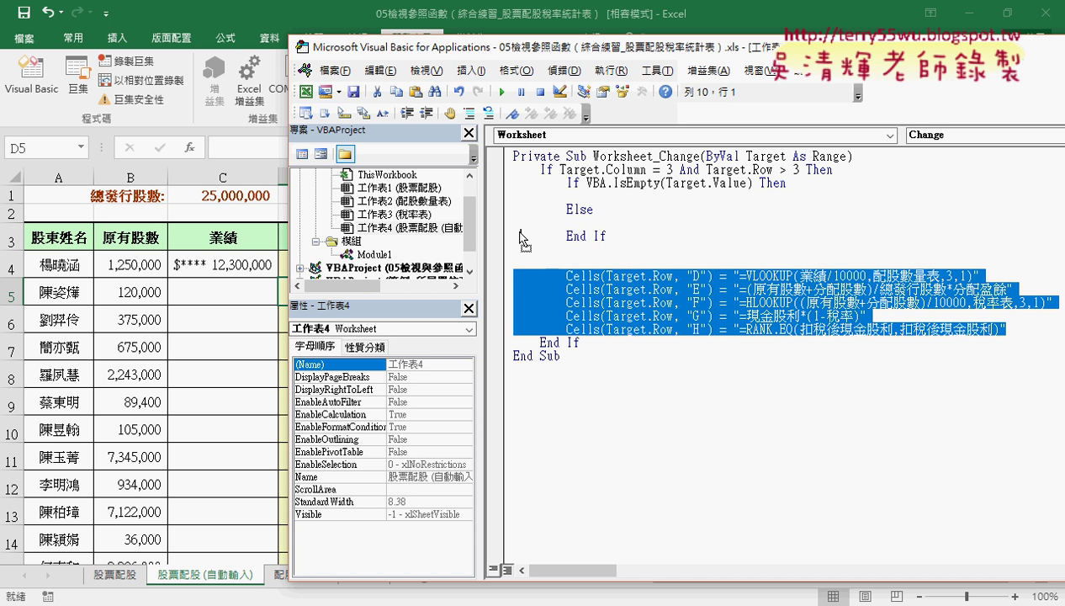
drag(625, 297, 509, 223)
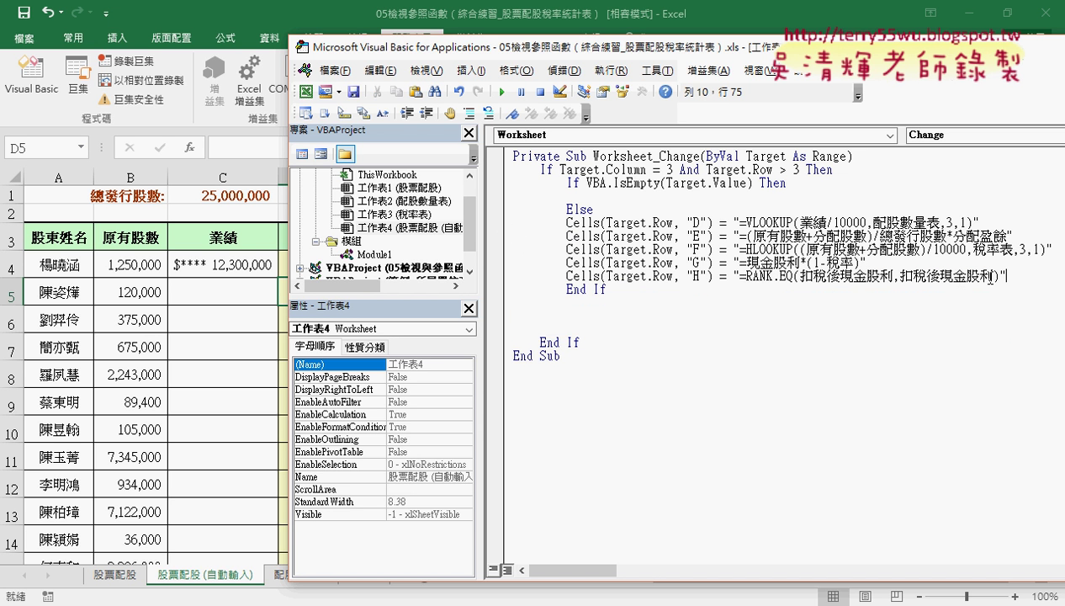
drag(1006, 276, 477, 225)
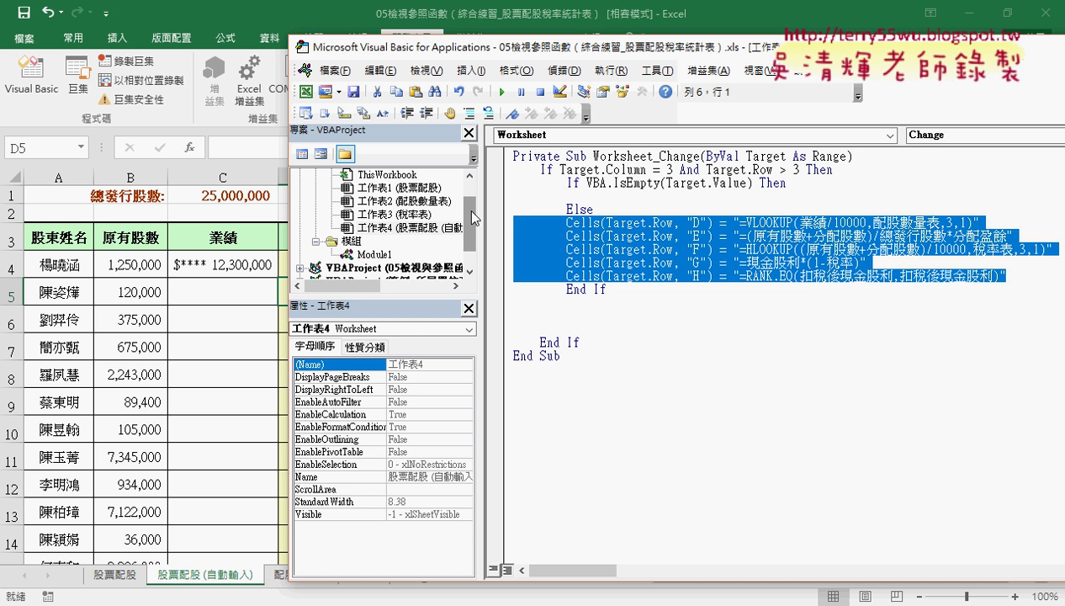
key(Tab)
mouse_move(629, 288)
mouse_down()
mouse_move(639, 314)
mouse_move(520, 335)
mouse_up()
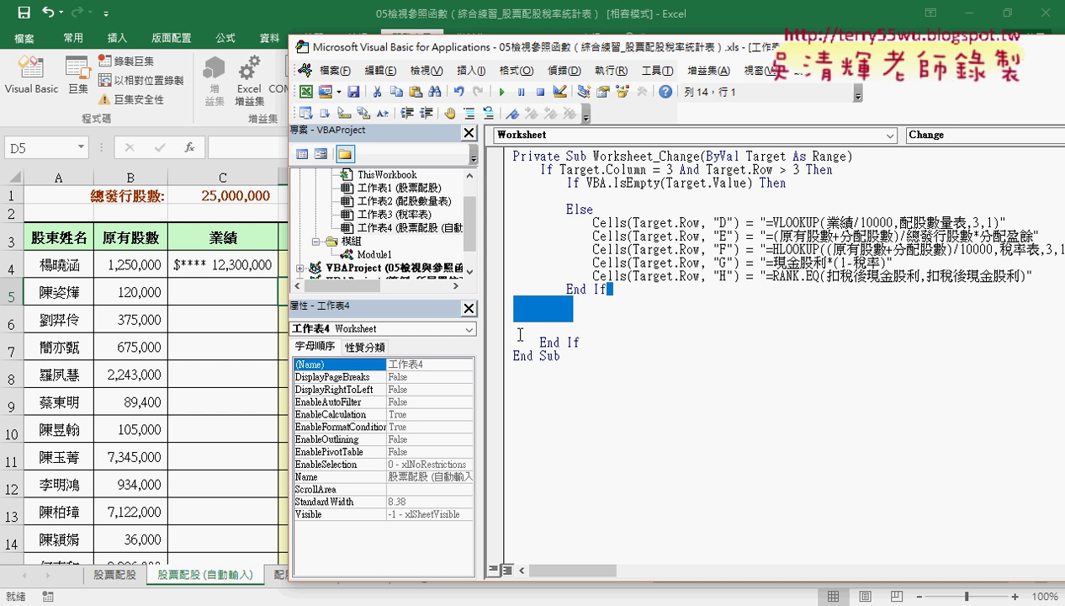
key(Delete)
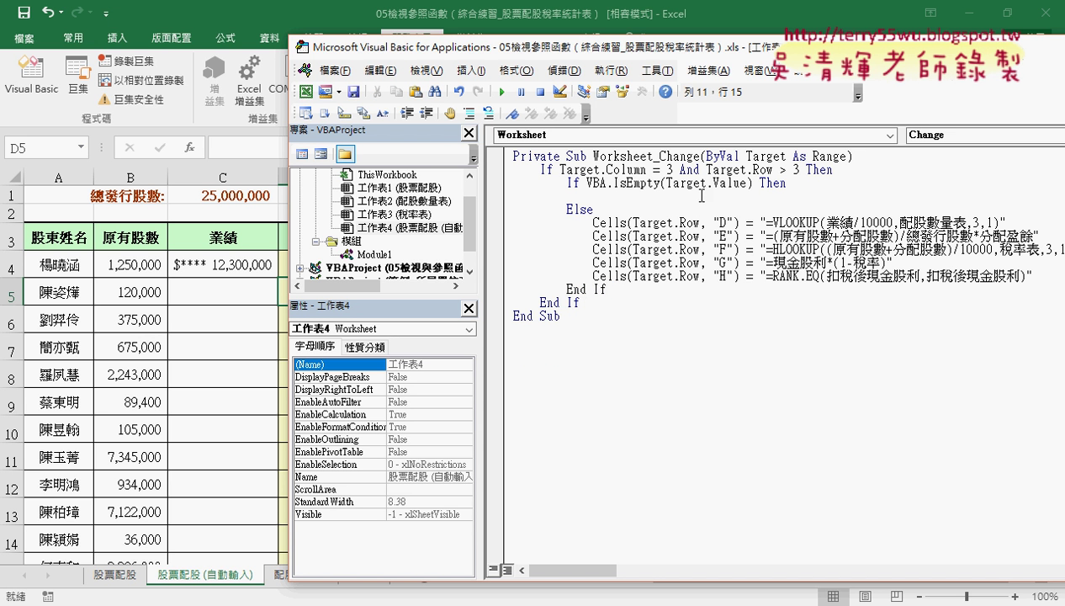
Step: Paste a copy of the five Cells formula lines above Else in the IsEmpty branch
drag(1034, 276, 452, 226)
key(ctrl+c)
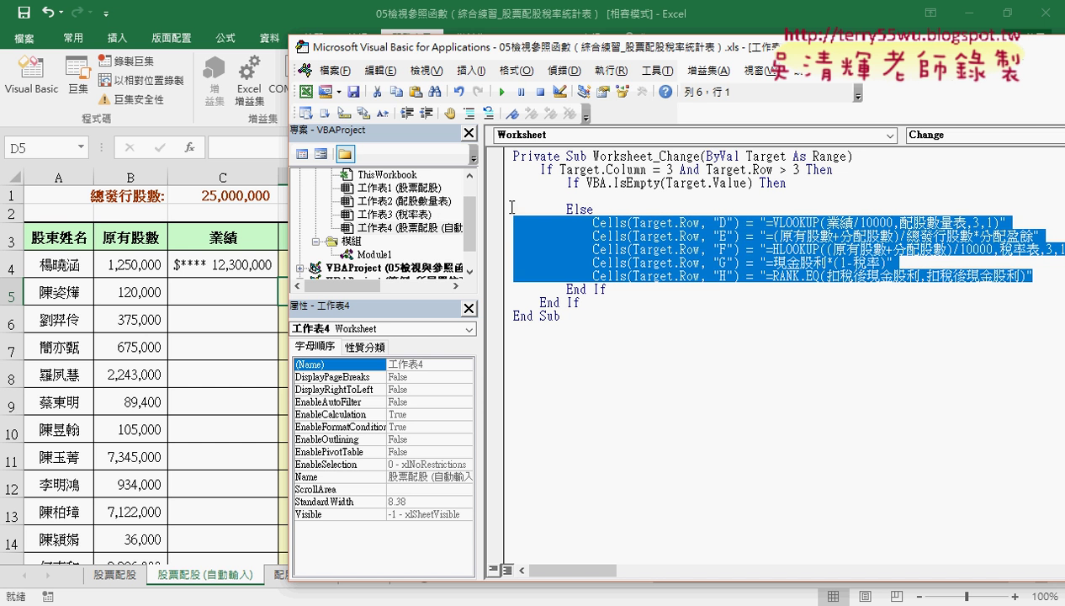
drag(584, 195, 508, 195)
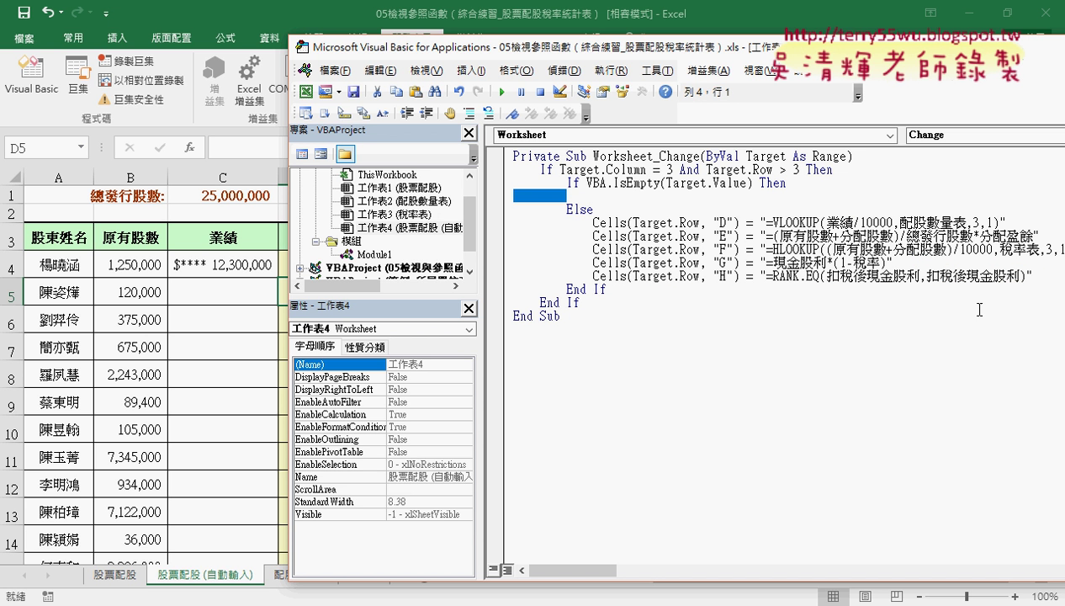
drag(1032, 276, 508, 222)
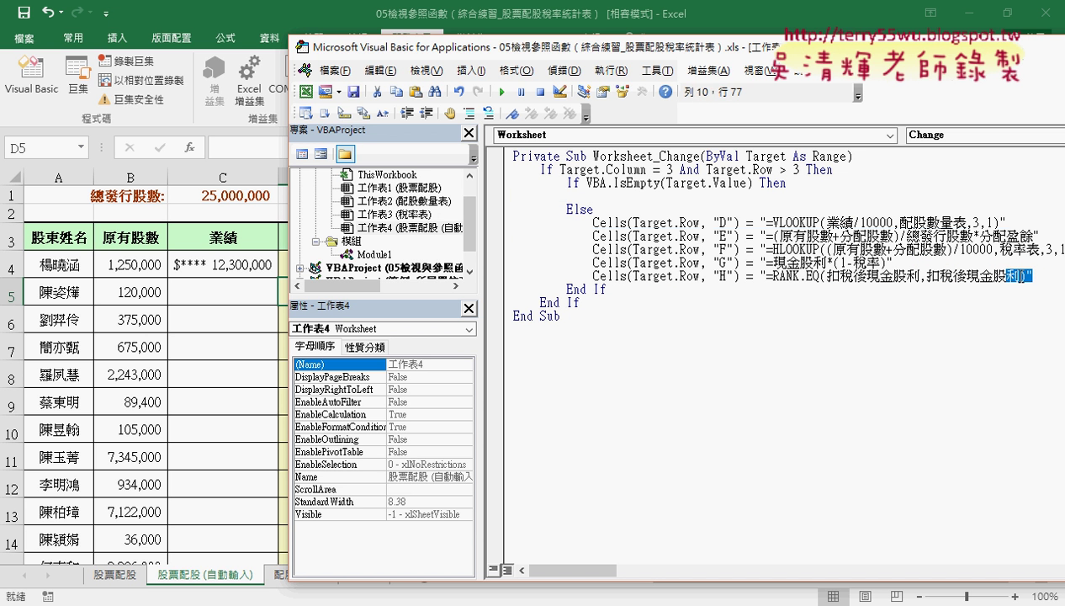
click(514, 196)
key(ctrl+v)
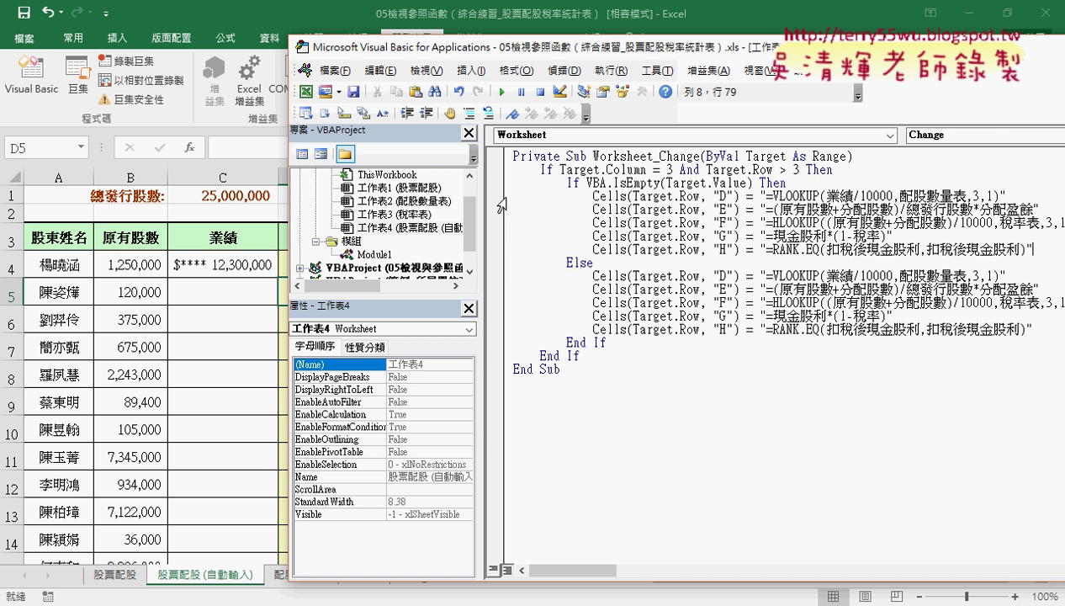
Step: Delete the formula strings in the copied D–H lines so each assigns ""
drag(765, 195, 999, 195)
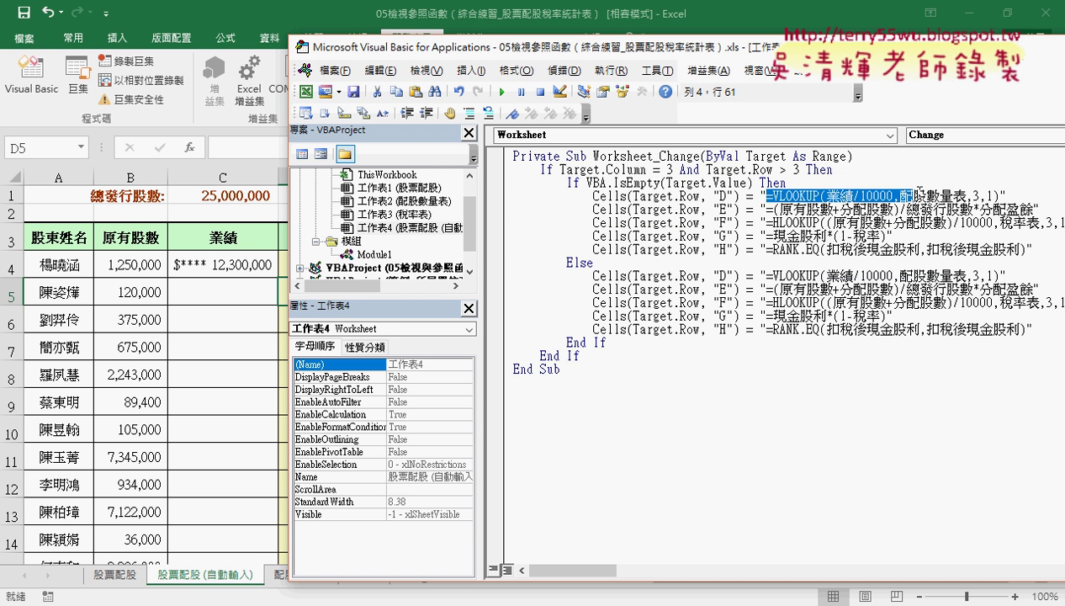
key(Delete)
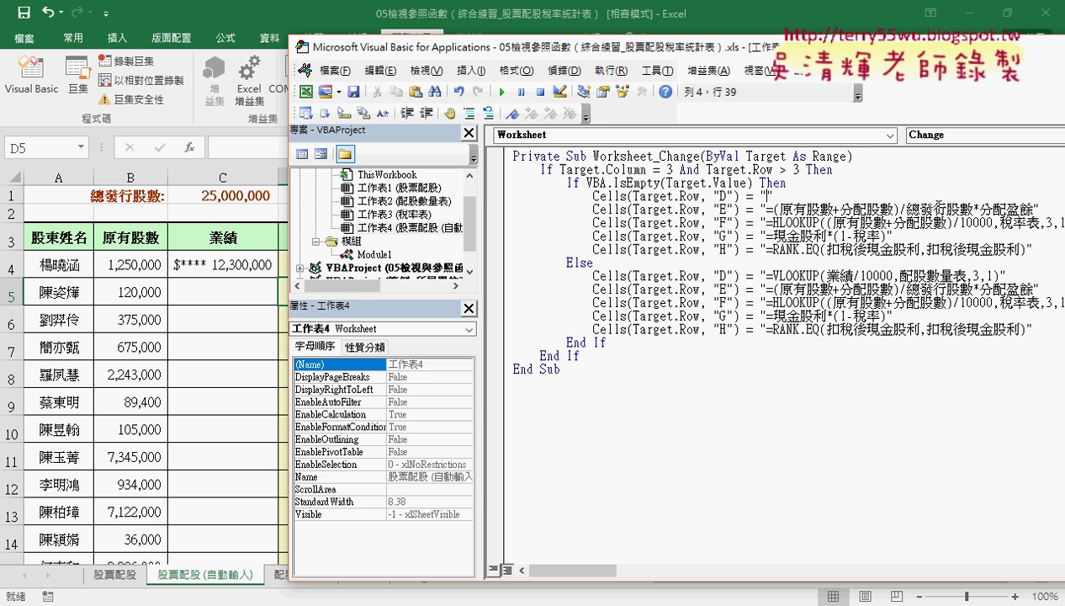
drag(765, 209, 1035, 209)
key(Delete)
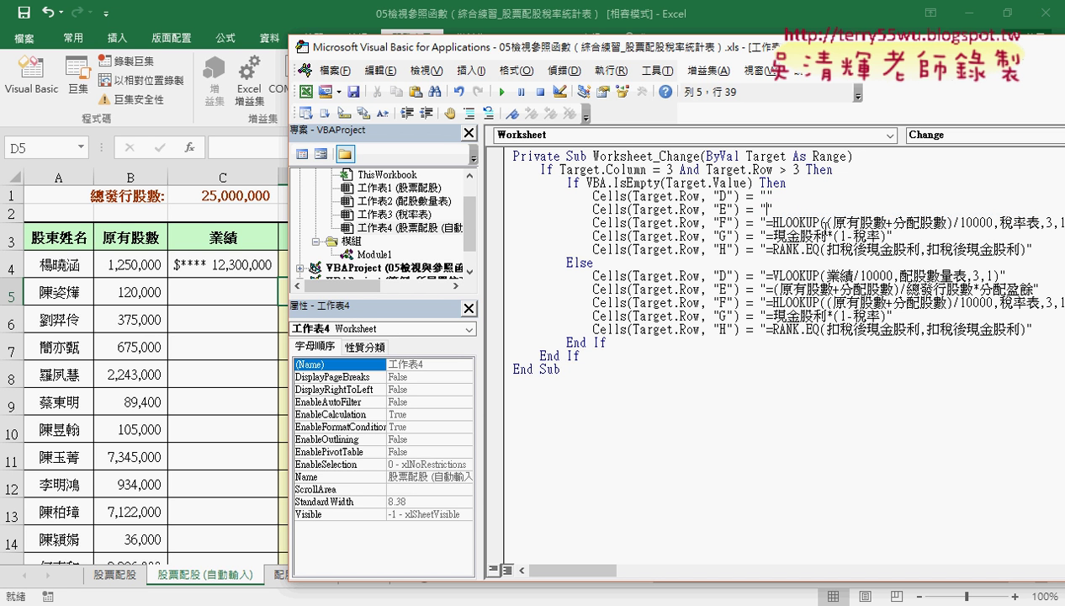
drag(765, 222, 1033, 235)
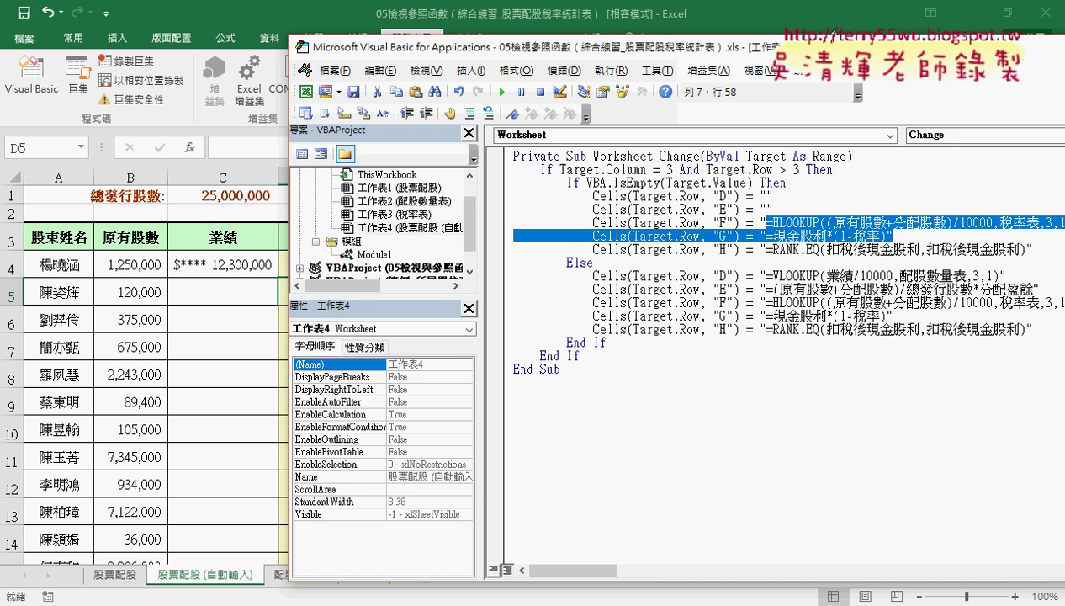
drag(589, 48, 411, 30)
click(901, 211)
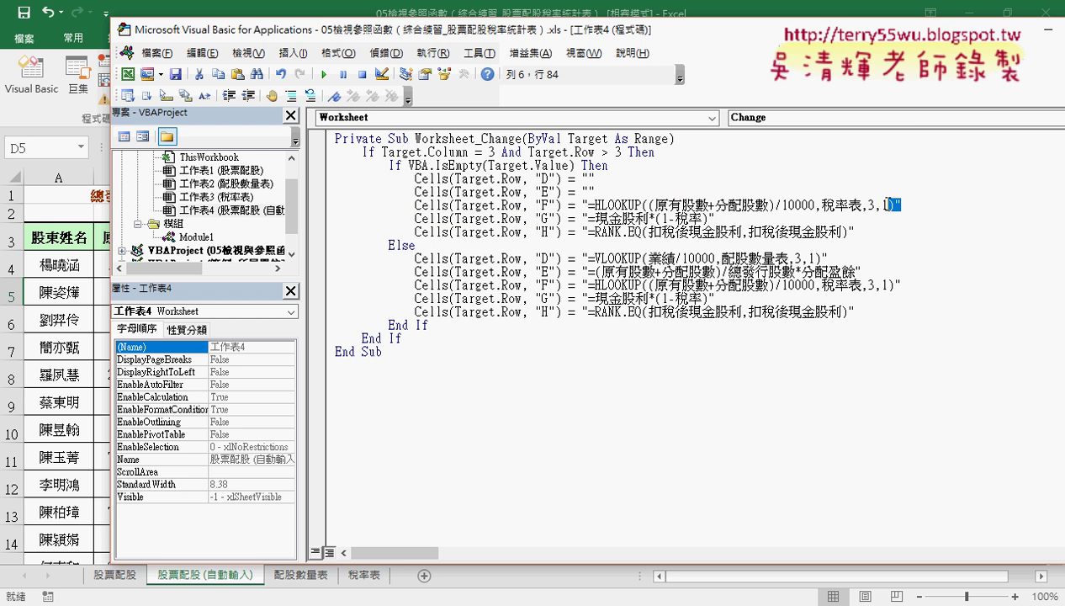
drag(587, 206, 894, 206)
key(Delete)
mouse_move(711, 217)
mouse_down()
mouse_move(587, 217)
mouse_move(844, 229)
mouse_up()
key(Delete)
key(Delete)
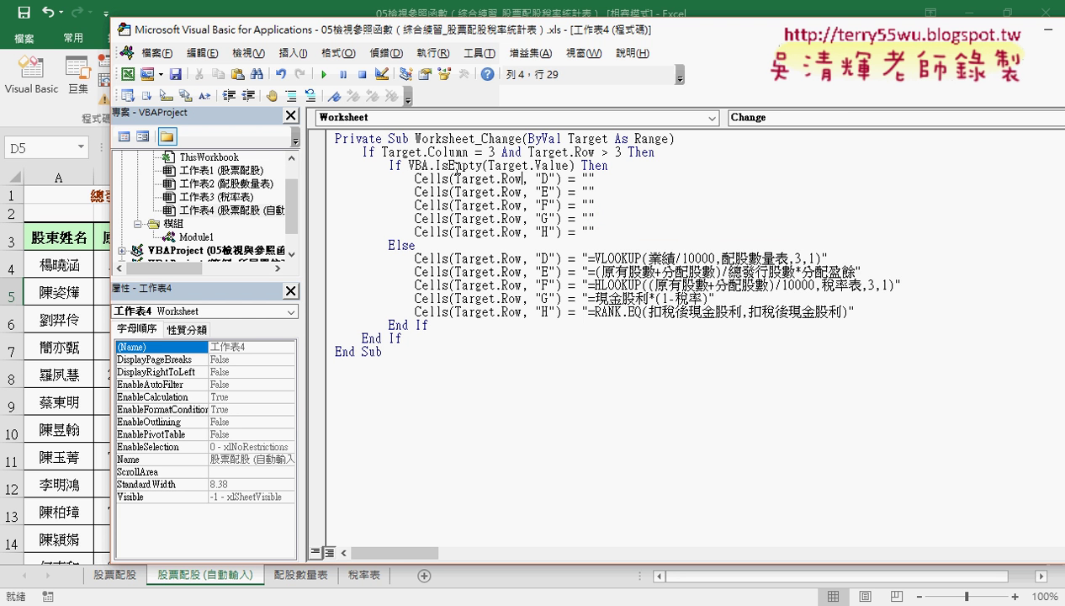
Step: Review the clearing lines, the Else formula block and the outer column/row condition
click(449, 166)
drag(612, 230, 336, 173)
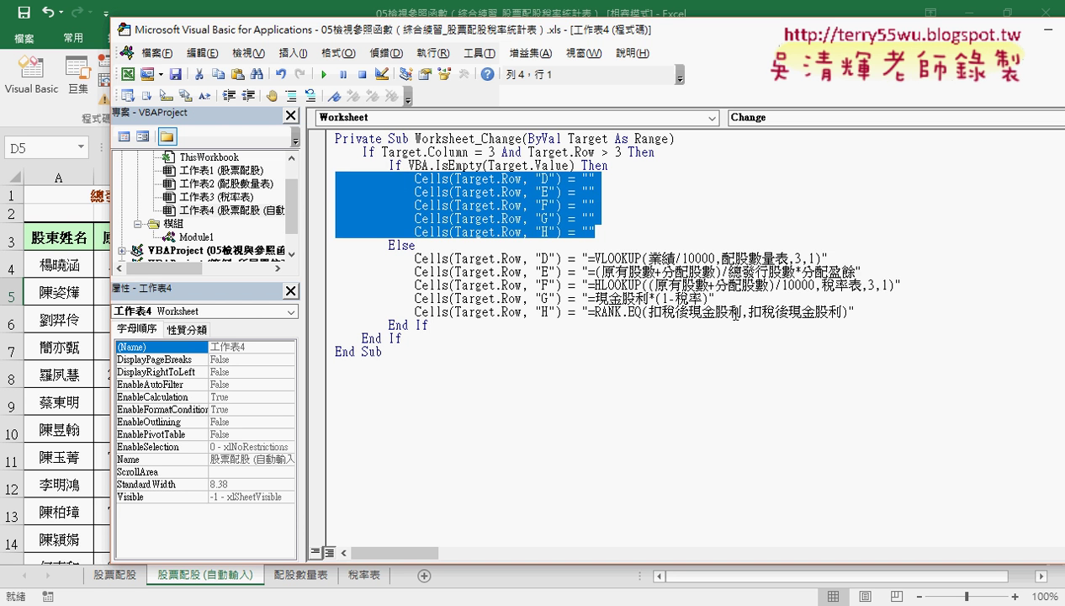
drag(851, 312, 318, 264)
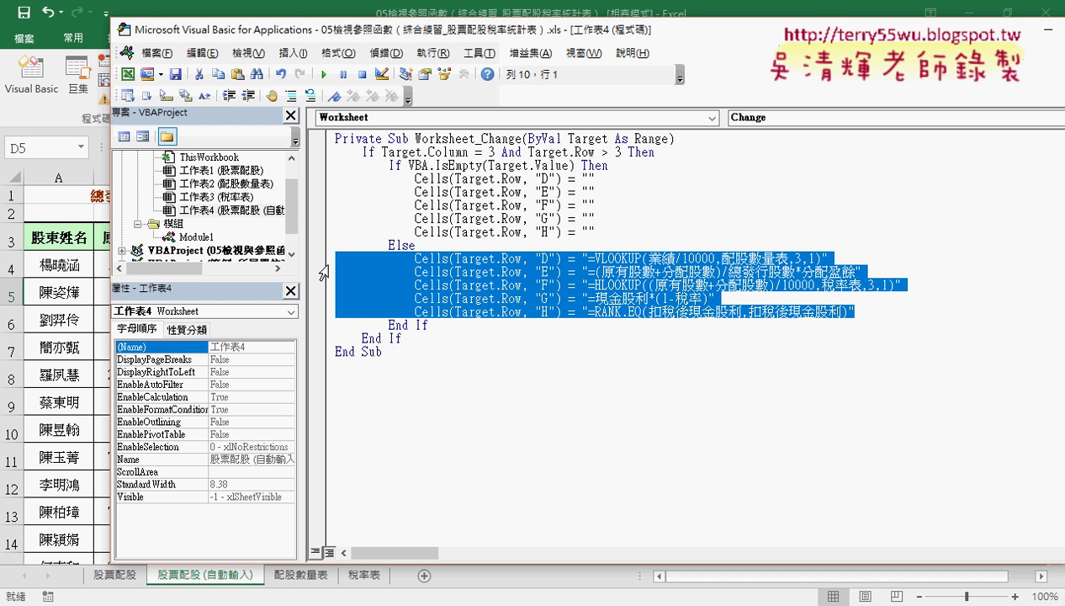
click(367, 153)
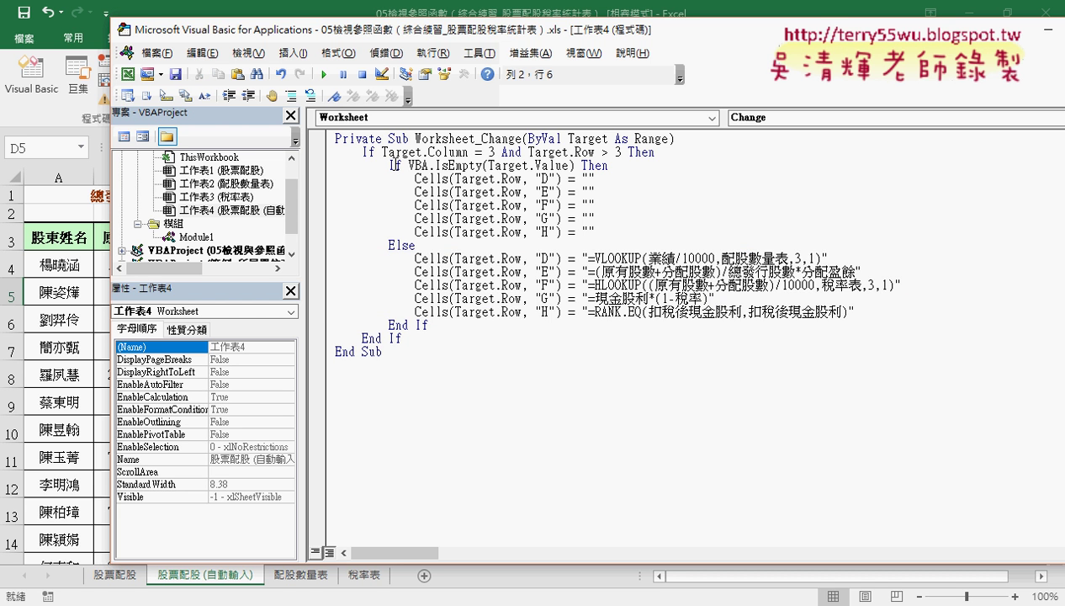
click(393, 164)
drag(361, 152, 666, 158)
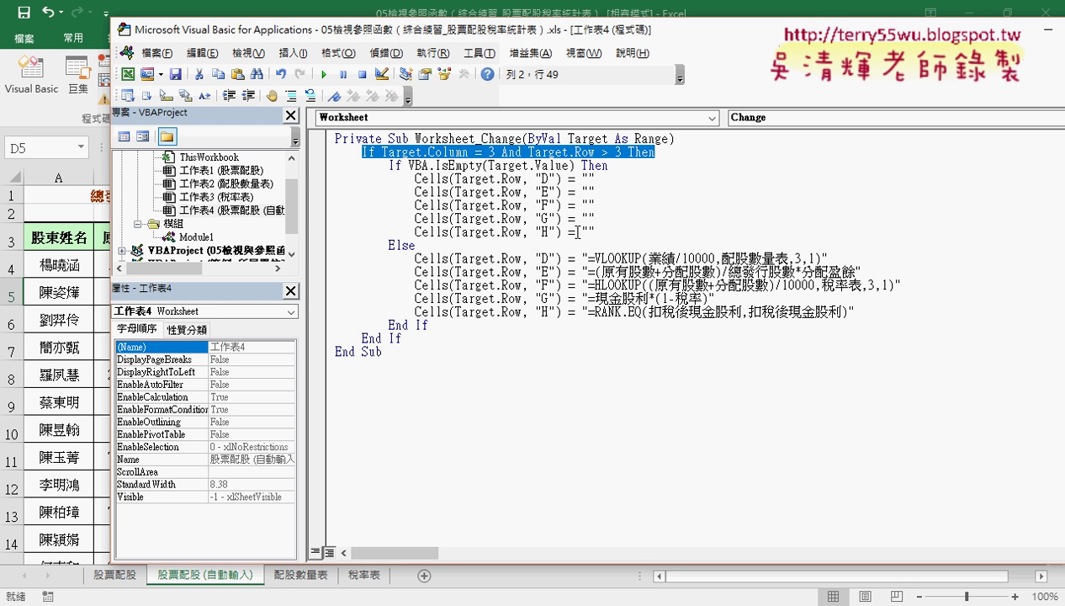
Step: Set a breakpoint on the IsEmpty line and enter 23000000 in C5 to trigger the macro
click(318, 166)
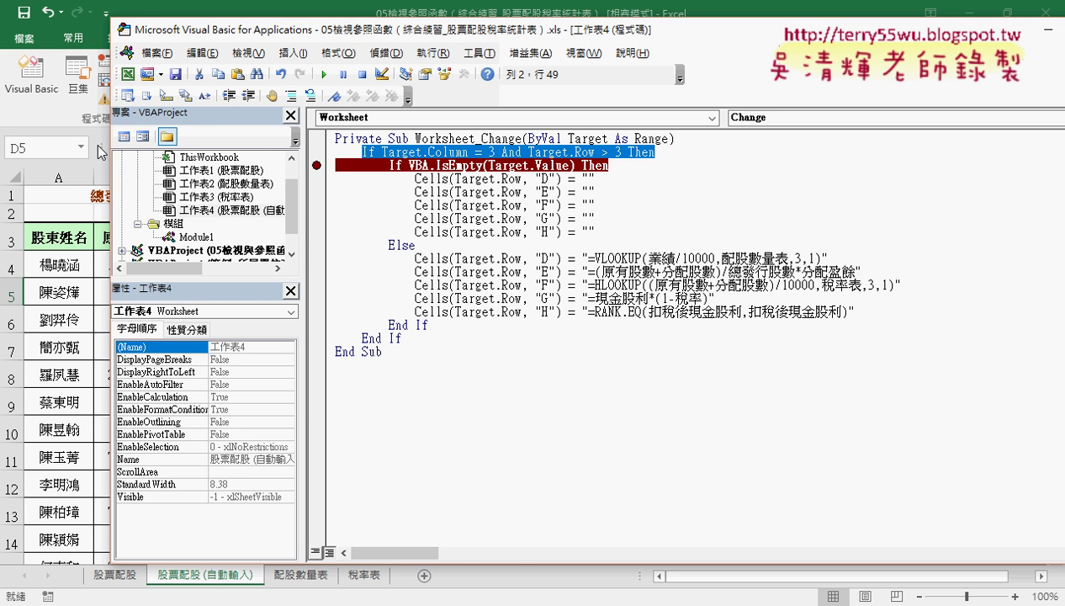
click(96, 145)
click(230, 289)
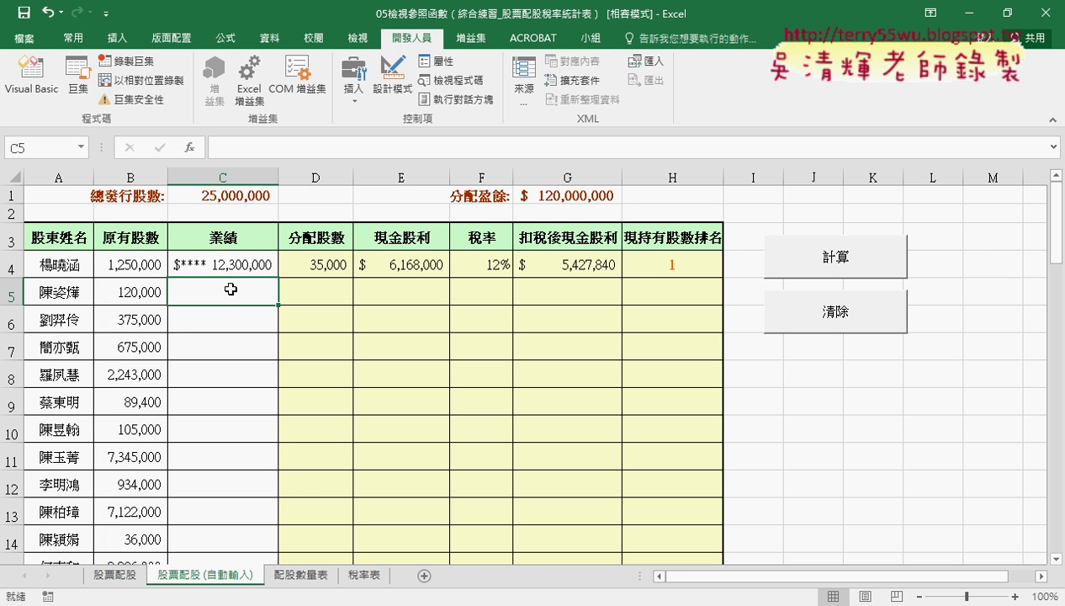
text(230000)
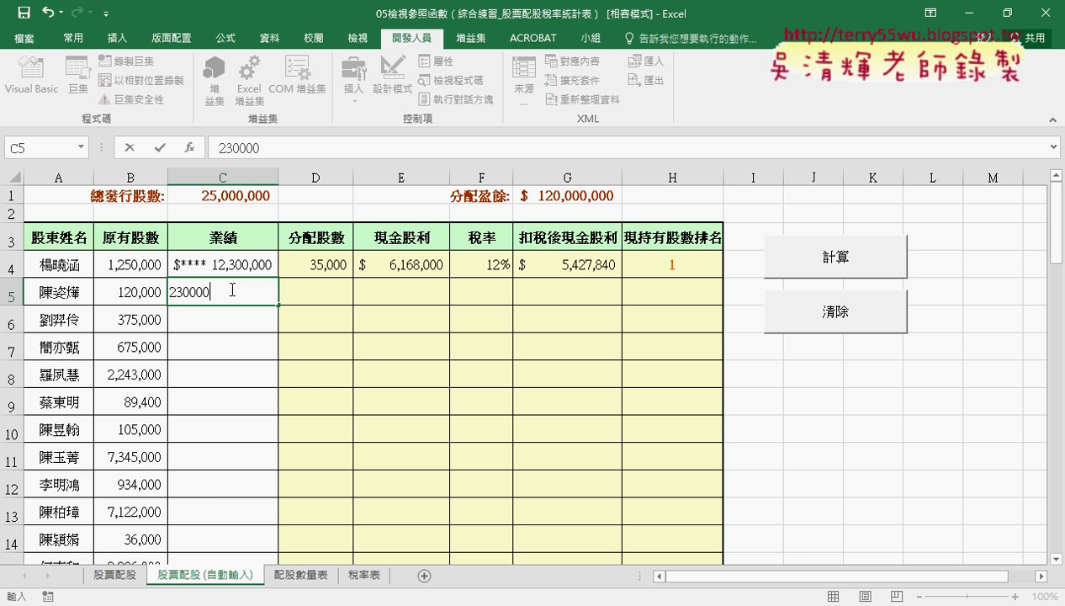
text(00)
key(Return)
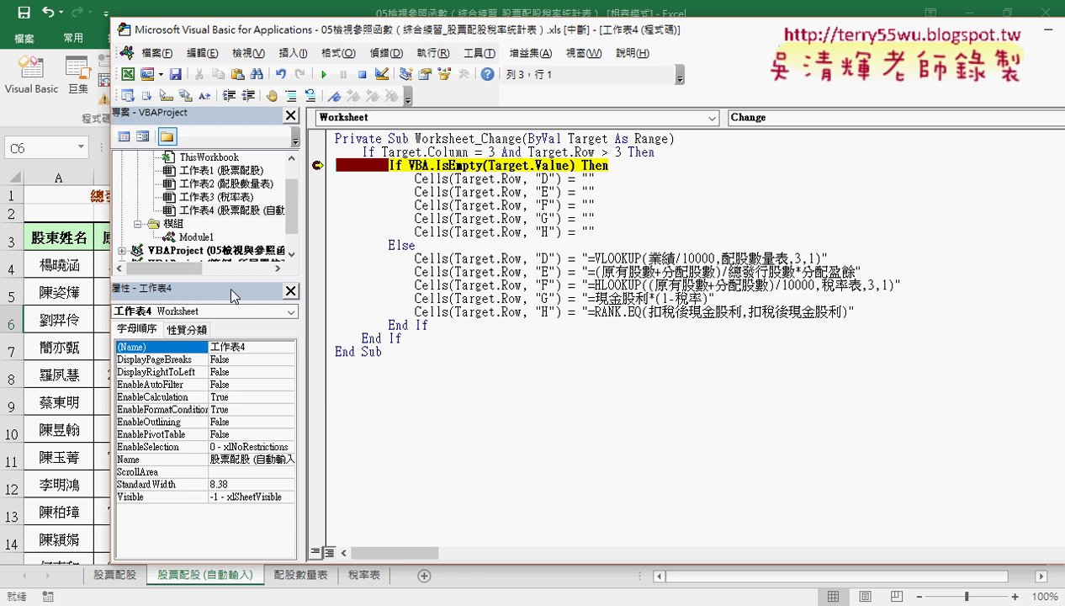
Step: Step through the triggered macro with F8, then let it run to completion
mouse_move(512, 168)
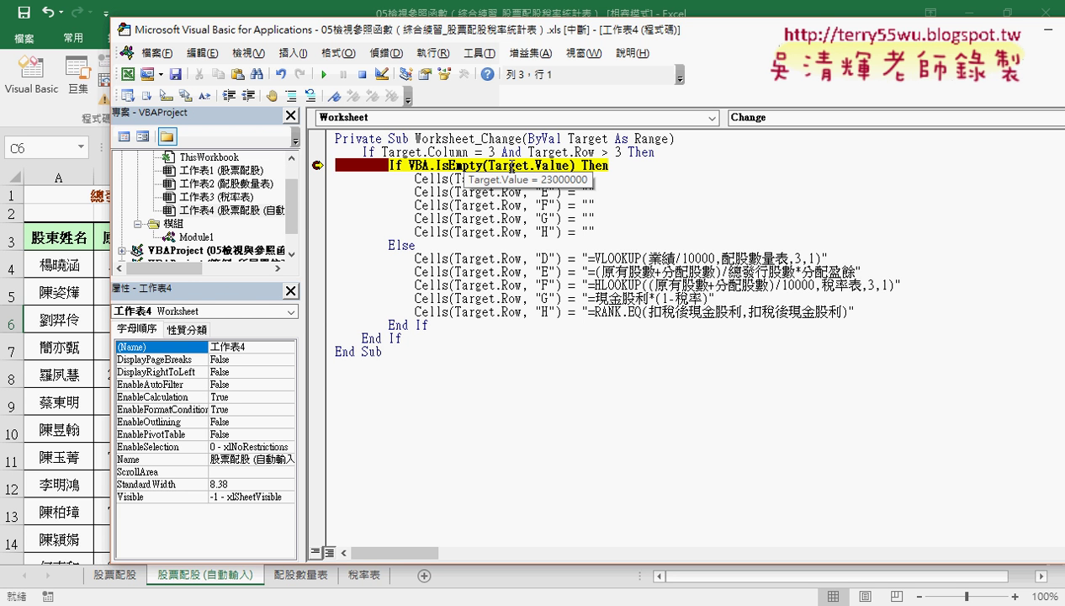
key(F8)
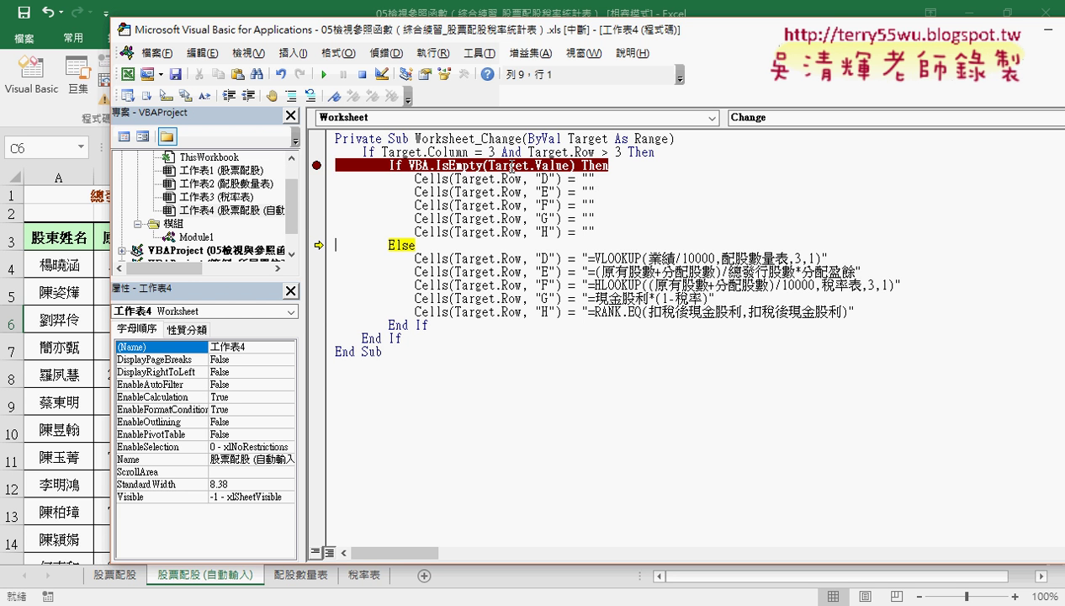
mouse_move(503, 208)
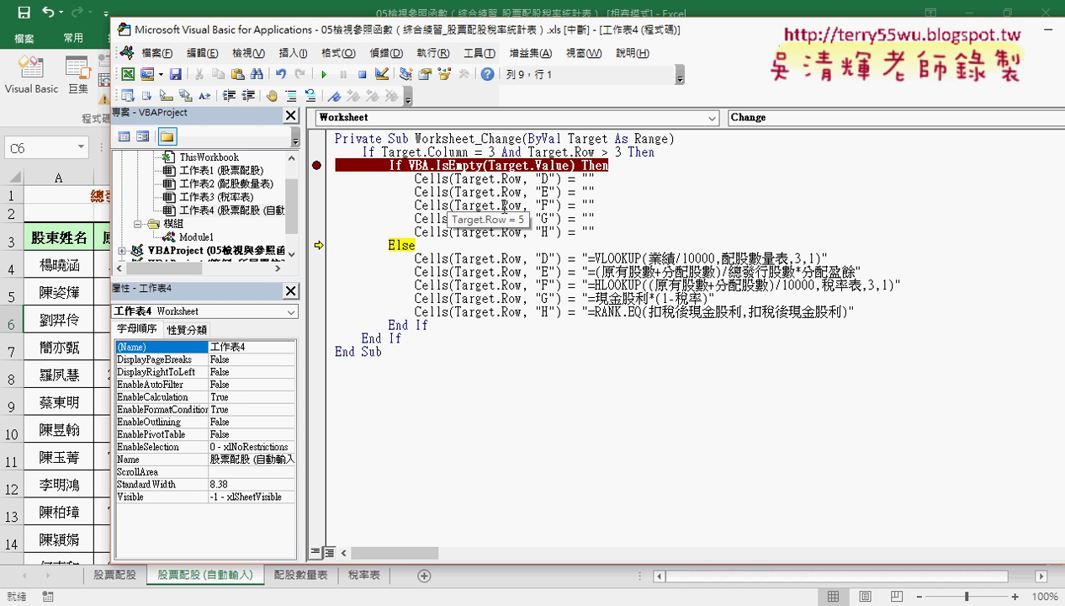
key(F8)
key(F8)
key(F8)
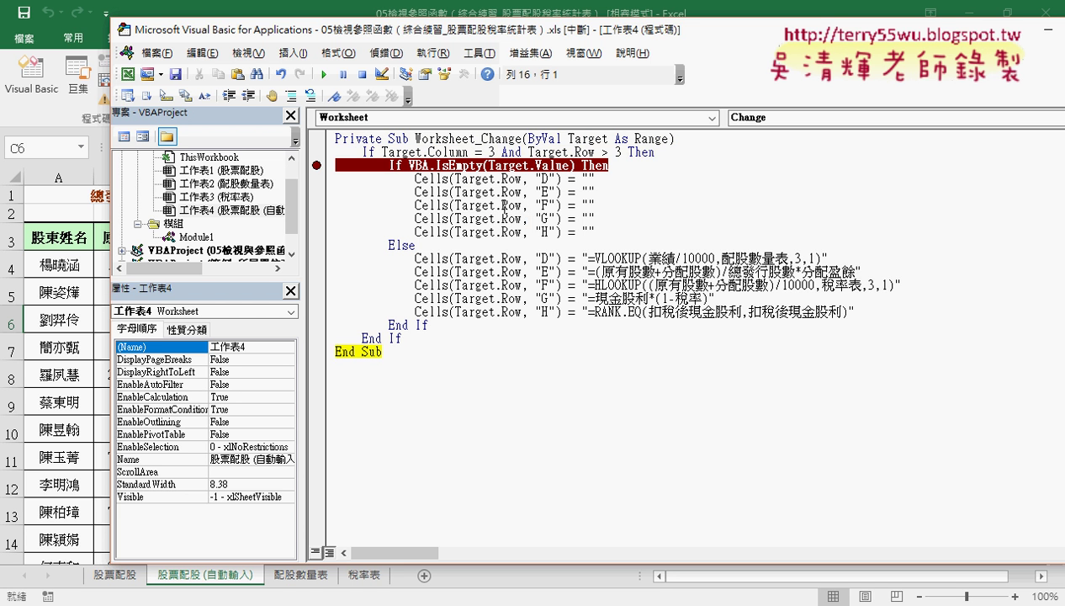
click(325, 75)
Step: Move the editor aside and delete the 業績 value in C5
drag(379, 38, 729, 43)
click(234, 292)
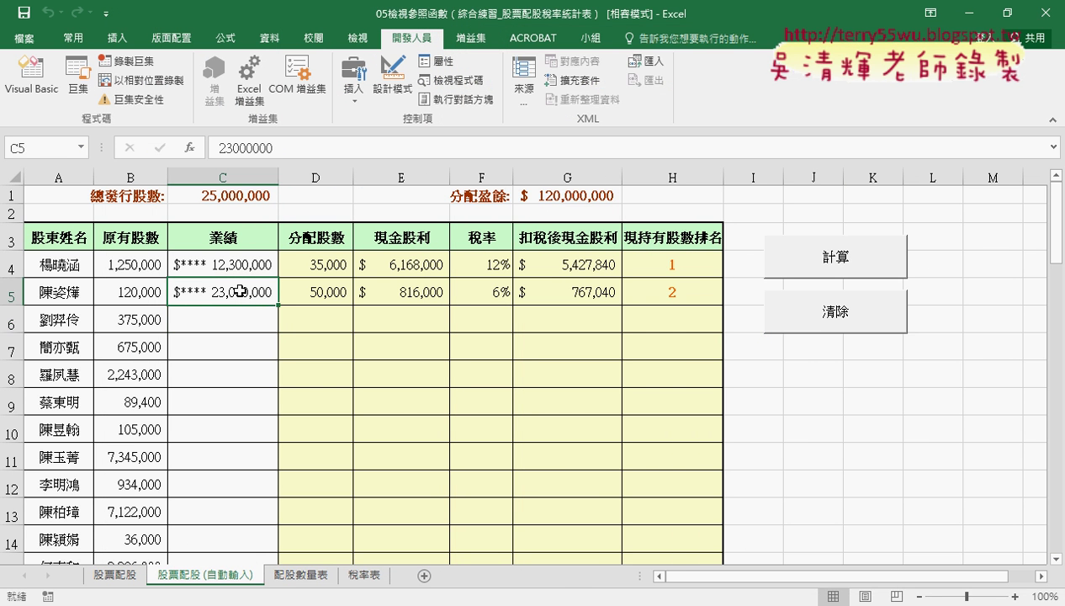
key(Delete)
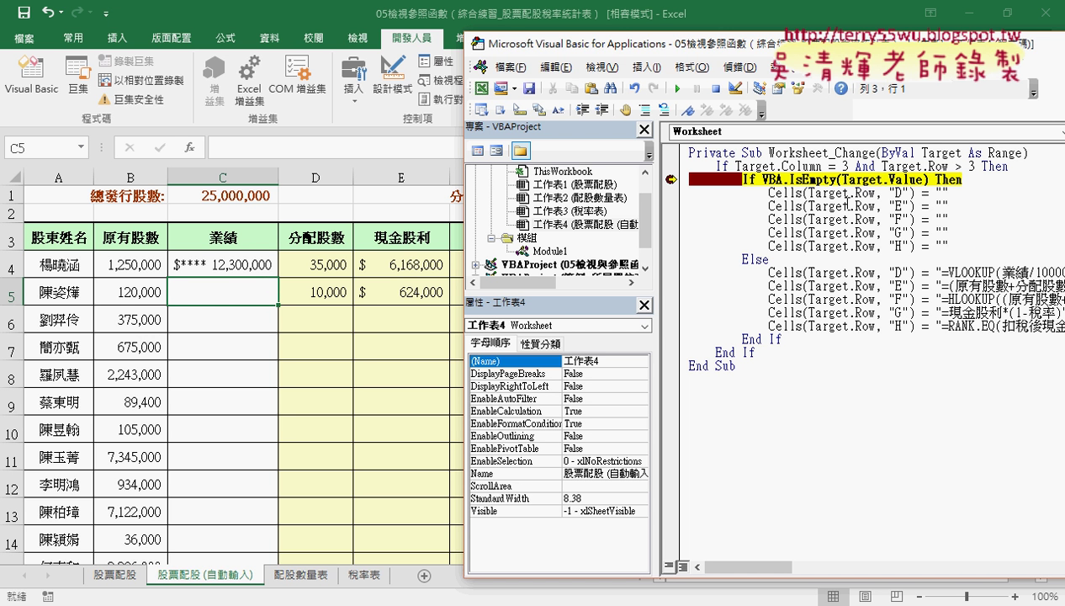
Step: Step through the IsEmpty branch with F8, then resume the run
mouse_move(879, 180)
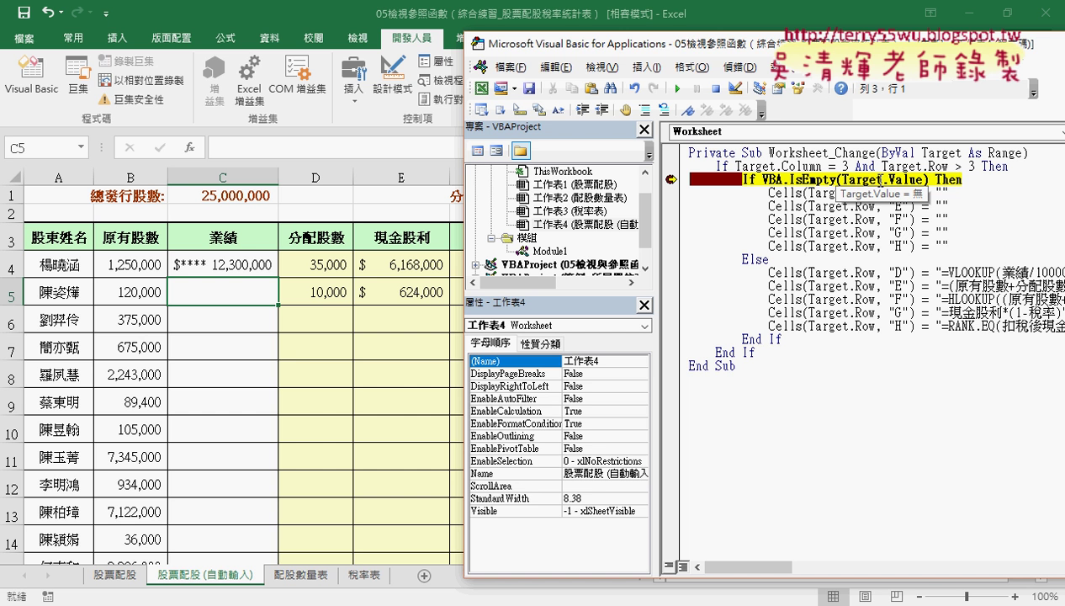
key(F8)
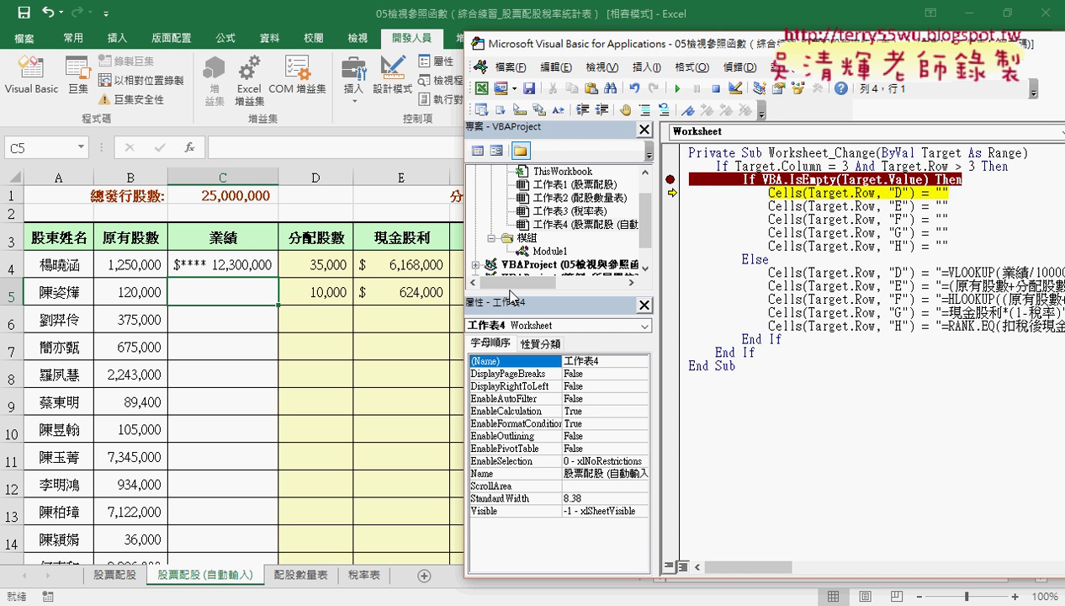
key(F8)
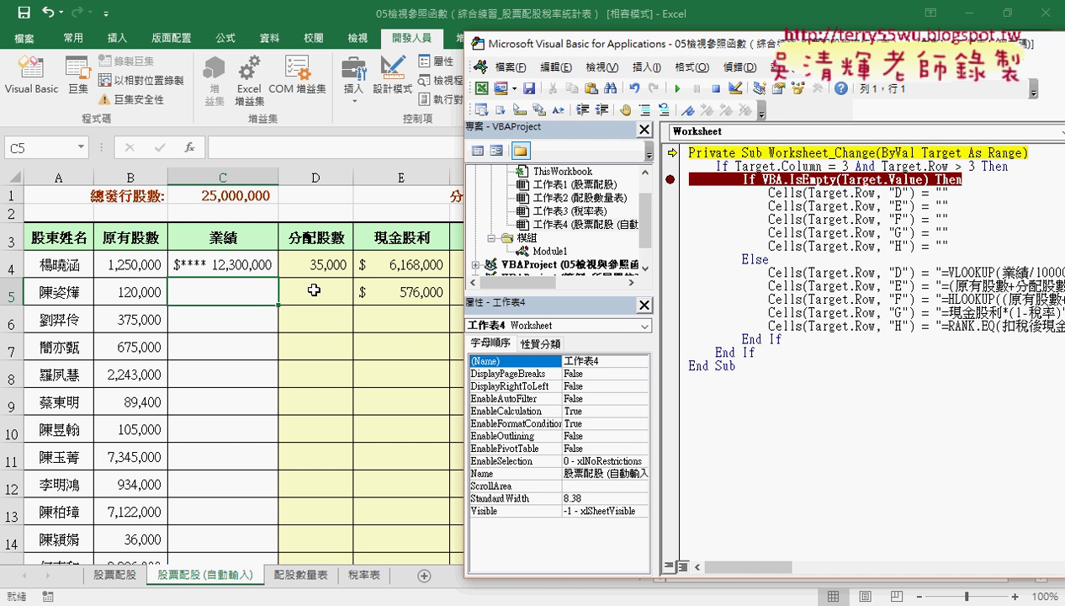
click(679, 87)
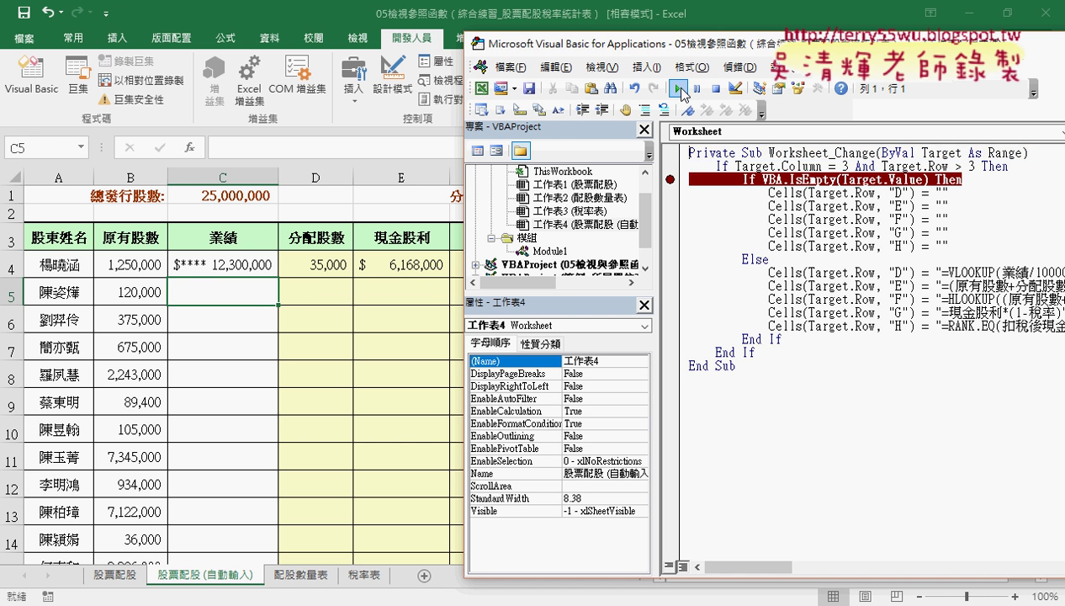
Step: Confirm D5 is now empty on the sheet and bring the VBA editor back
key(alt+F11)
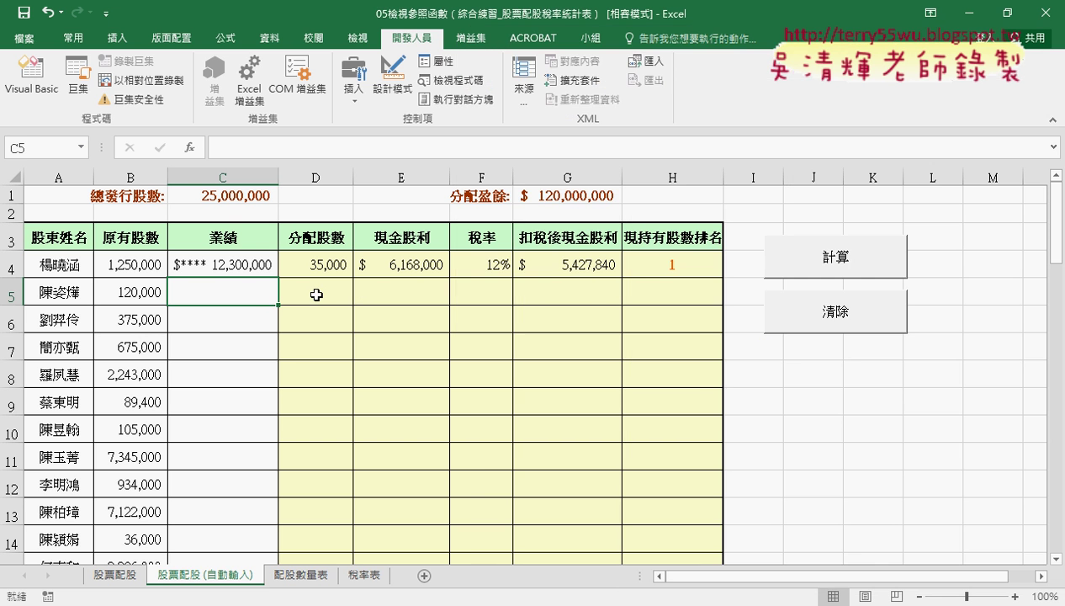
click(316, 294)
mouse_move(472, 605)
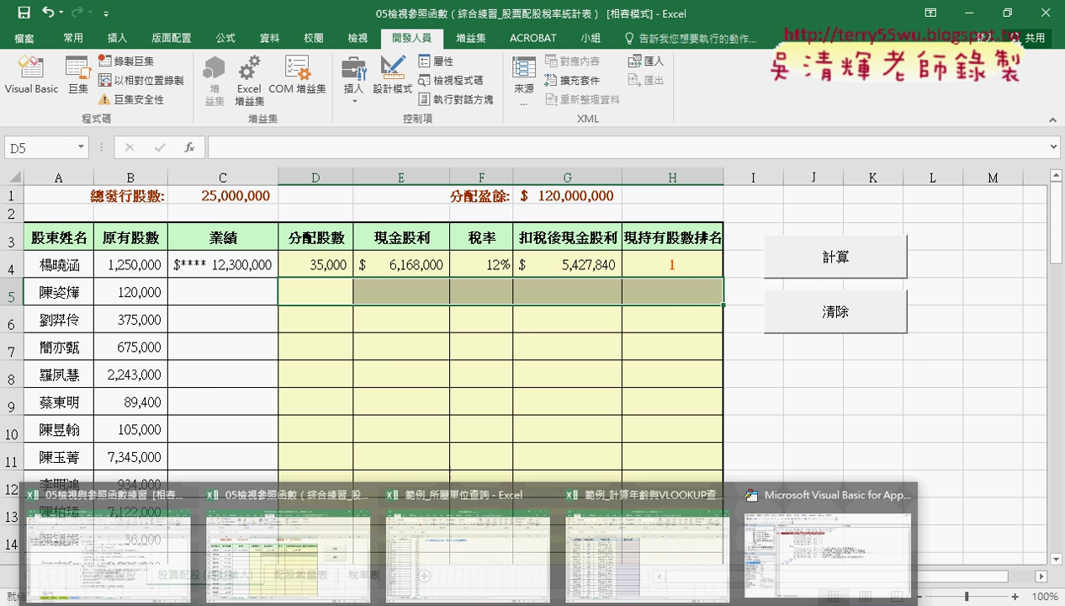
click(827, 530)
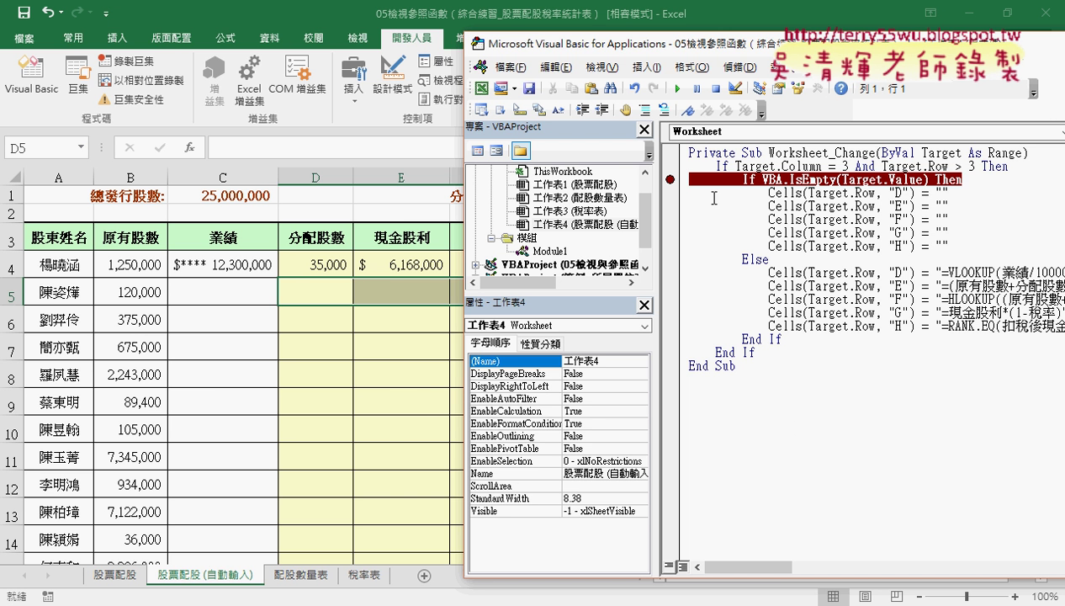
Step: Delete the VBA. prefix before IsEmpty and retype vba. to show the function list
drag(684, 44, 415, 36)
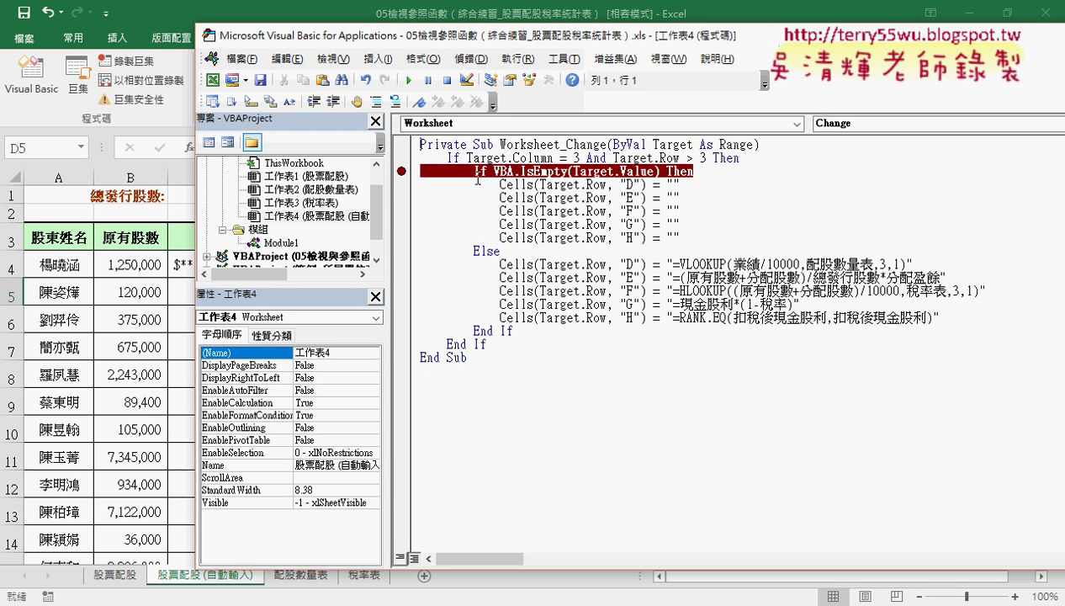
click(475, 171)
drag(493, 172, 519, 172)
key(Delete)
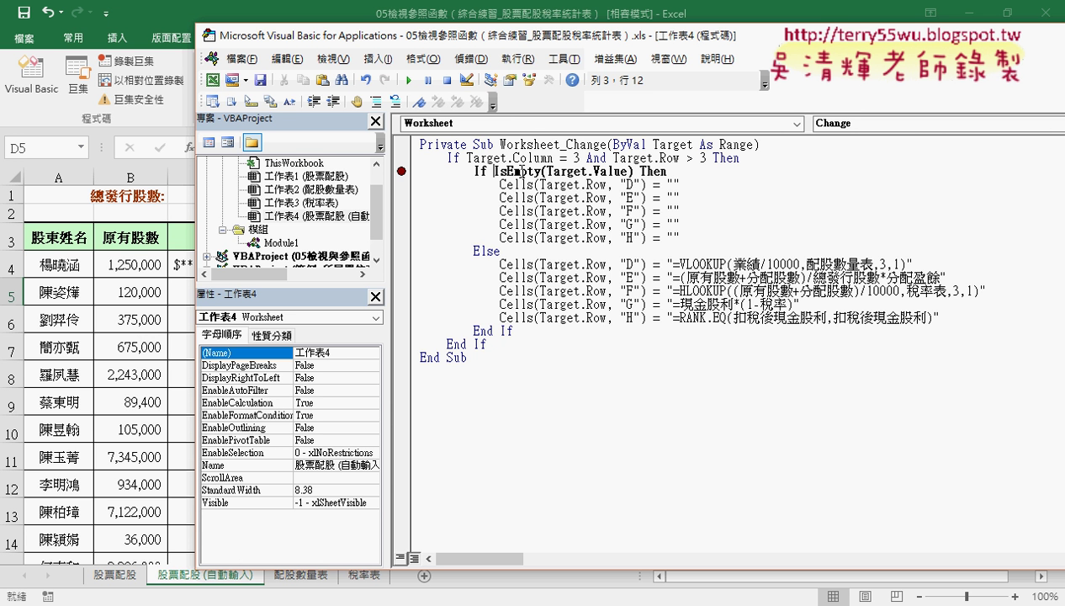
text(v)
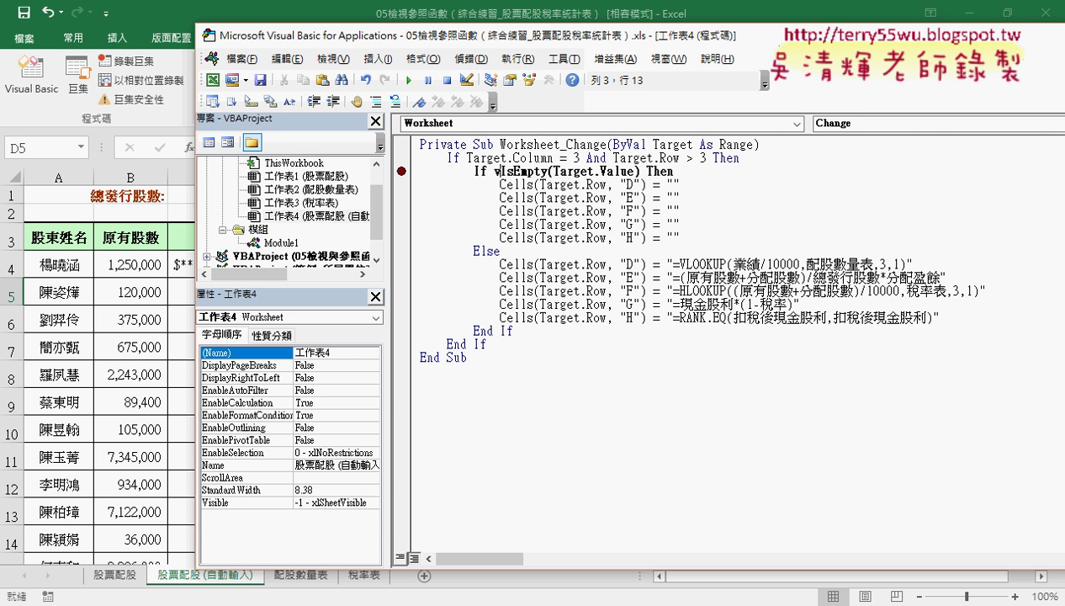
text(ba)
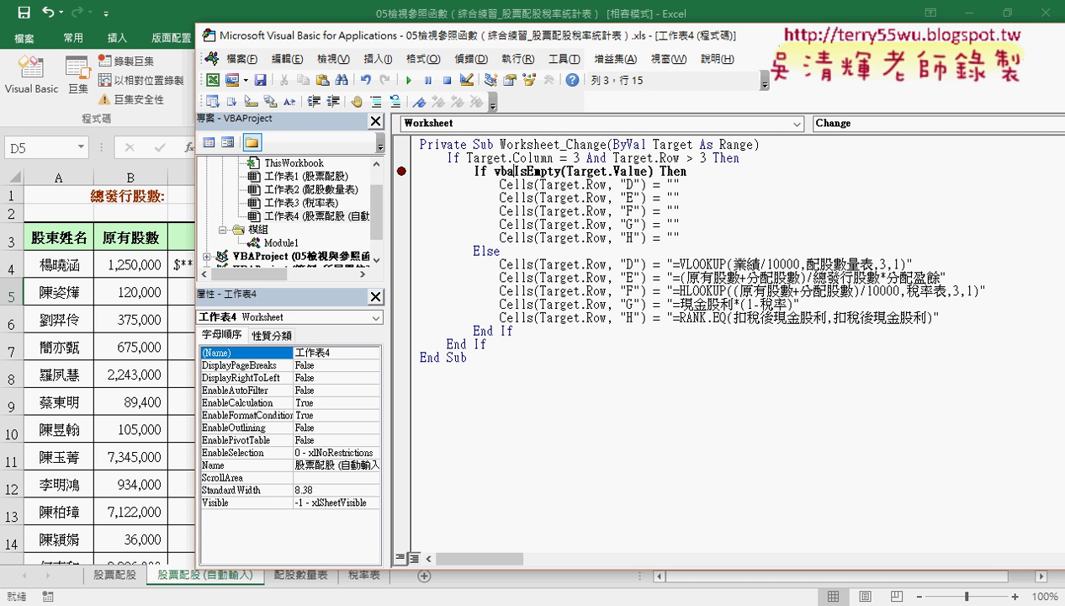
text(.)
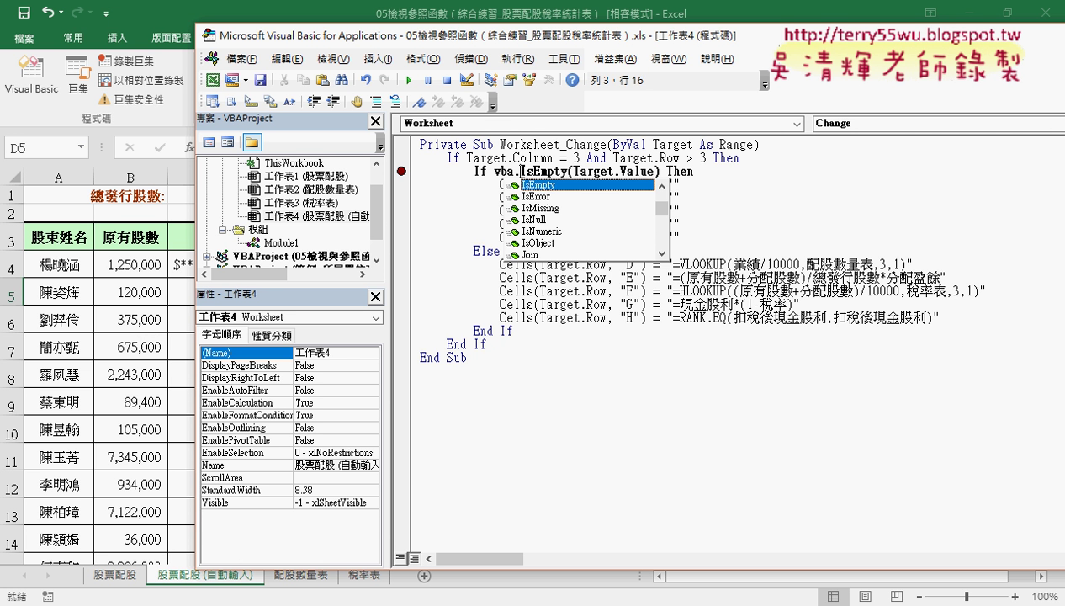
Step: Browse the IntelliSense function list, looking at IsDate, IsArray, IsMissing, IsNull and IsNumeric
click(662, 186)
click(663, 186)
click(663, 186)
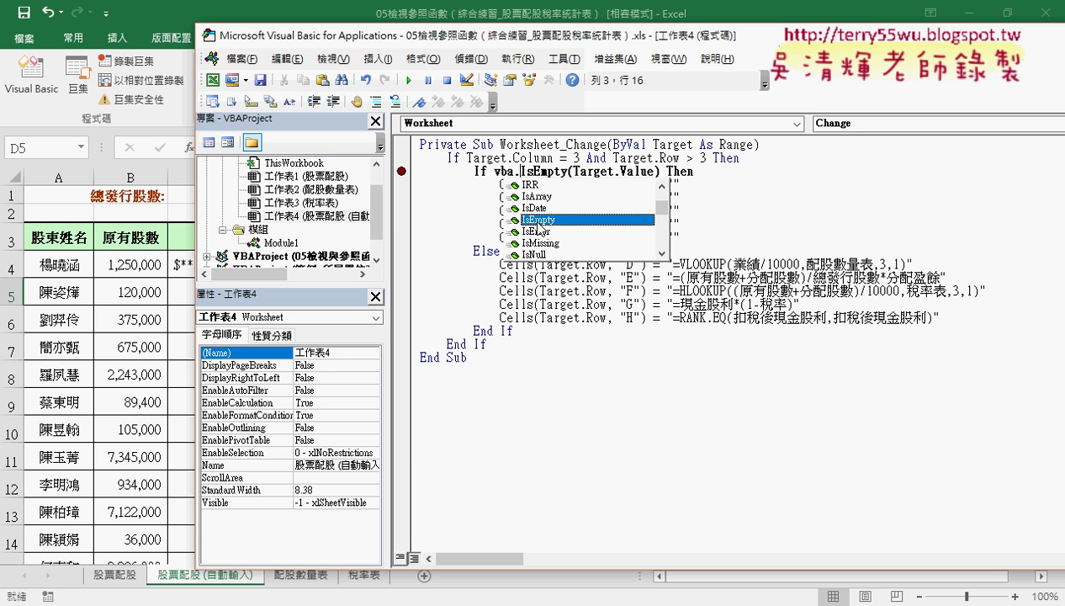
click(541, 209)
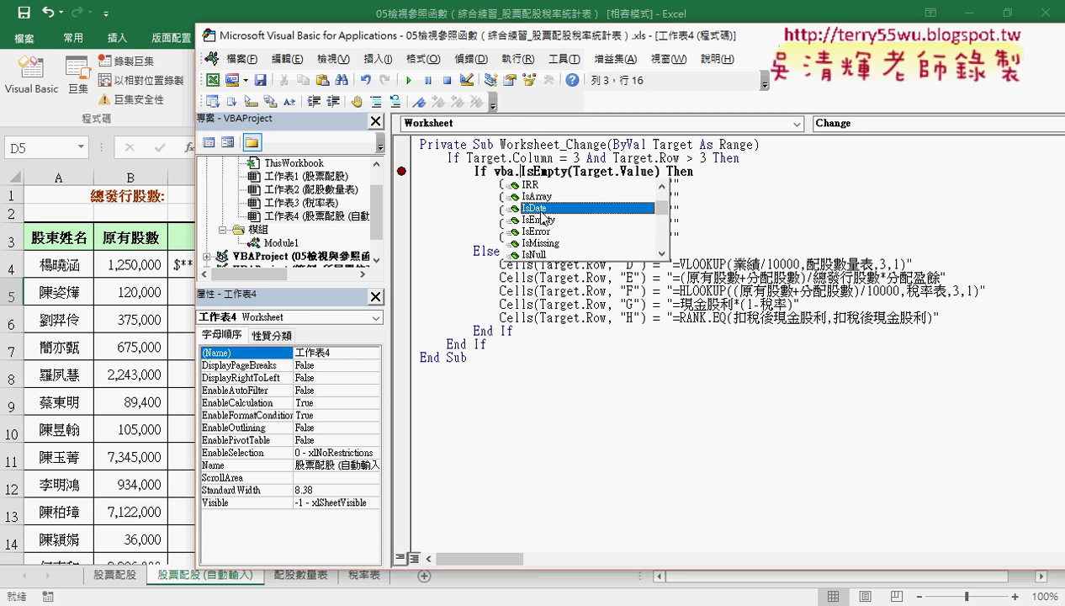
click(543, 198)
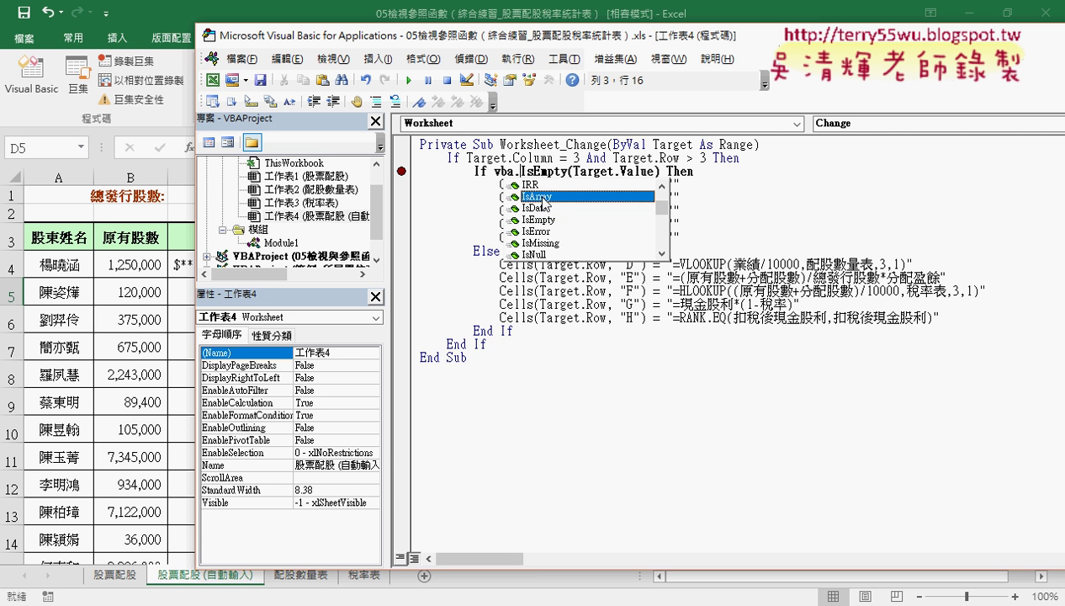
click(543, 234)
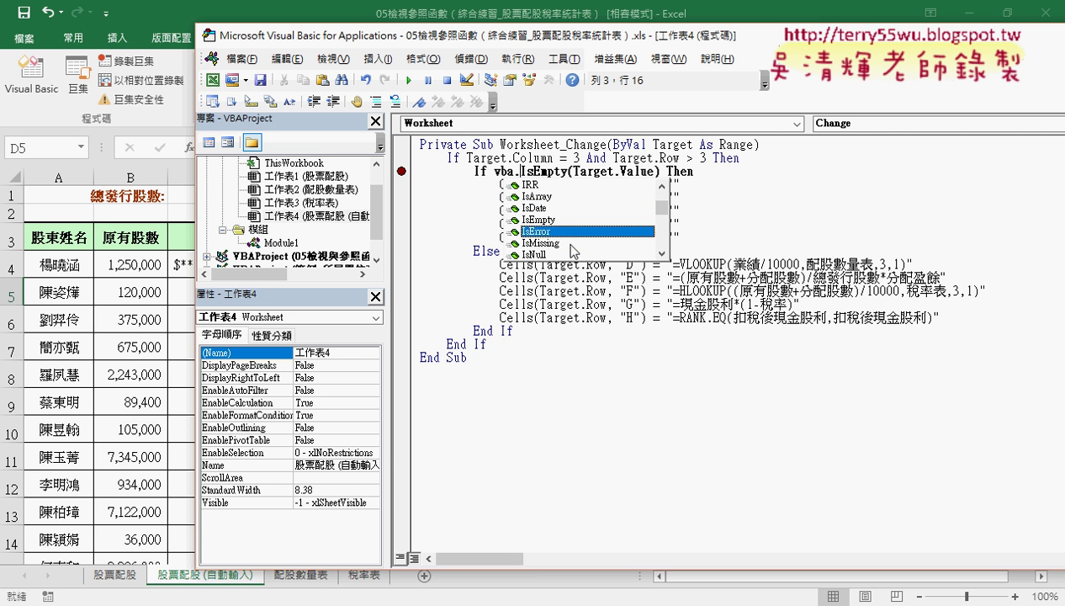
click(569, 244)
click(568, 254)
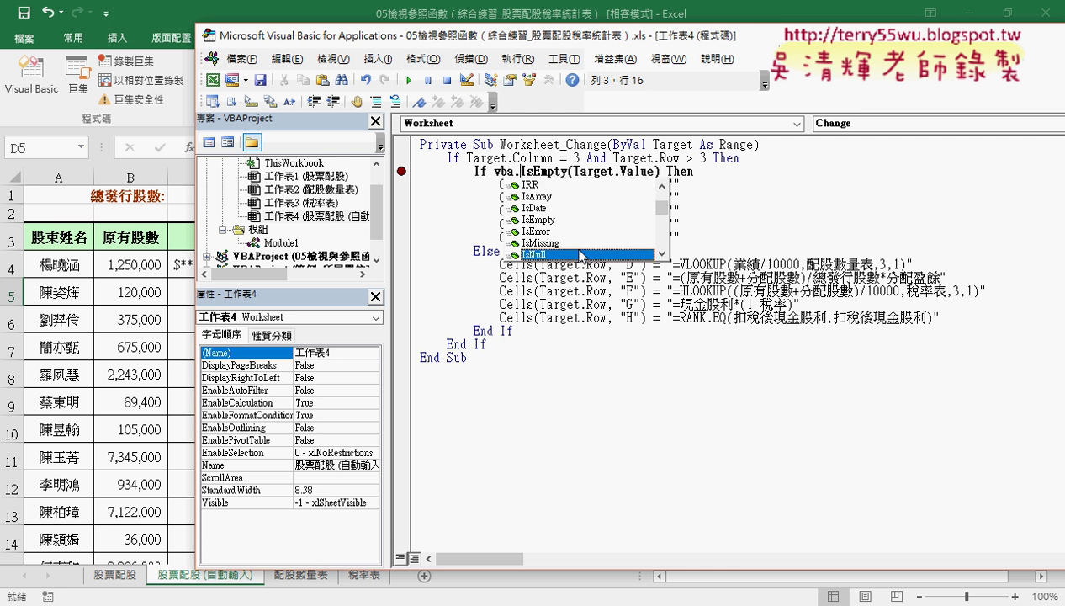
click(661, 254)
click(547, 244)
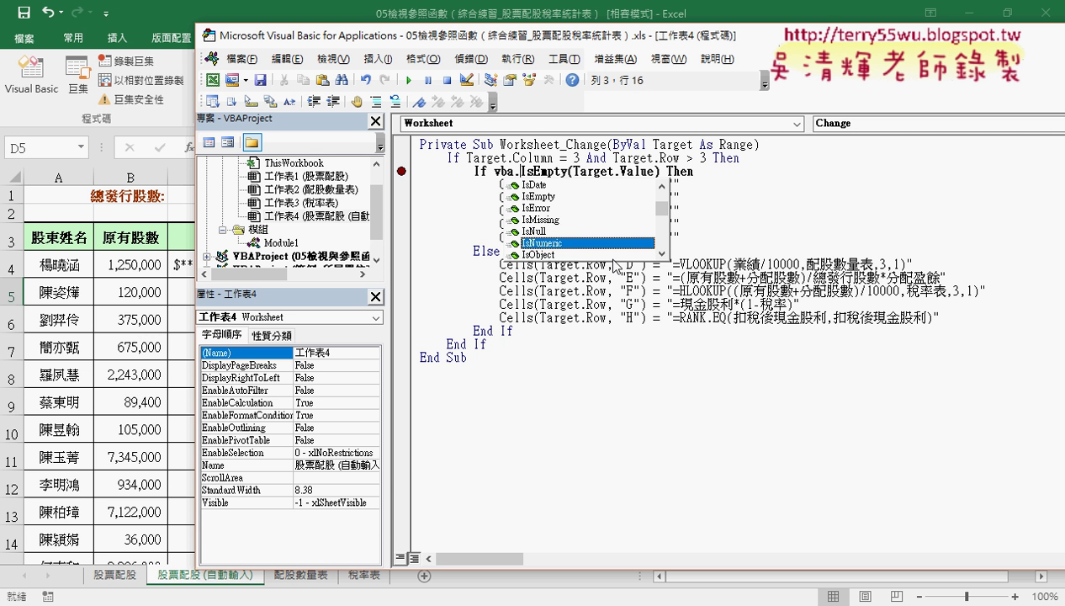
Step: Keep If VBA.IsEmpty(Target.Value) Then and open the IsEmpty help page with F1
click(794, 246)
click(533, 171)
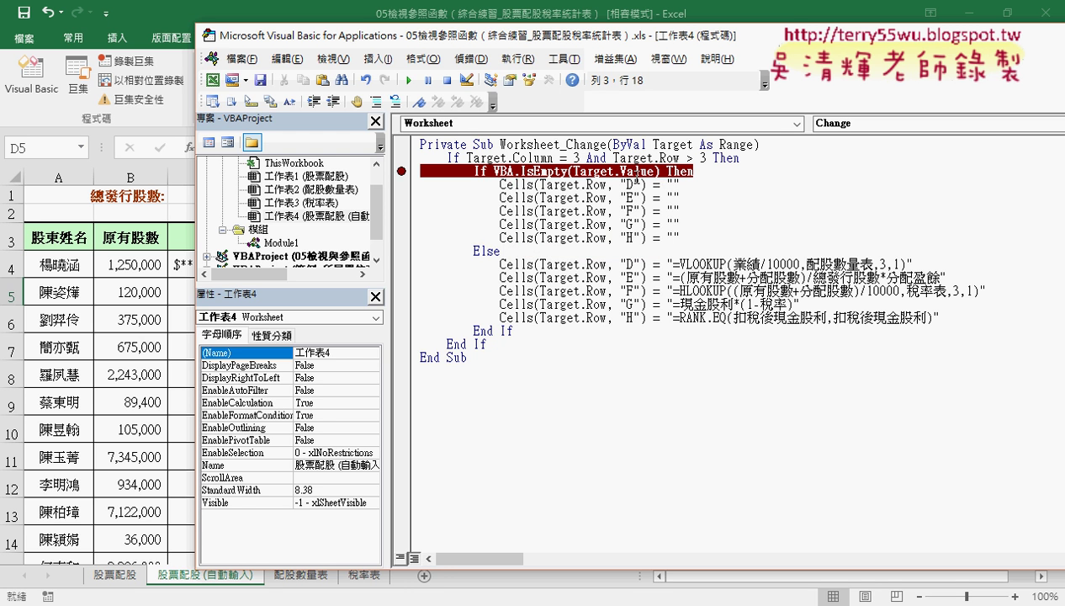
key(F1)
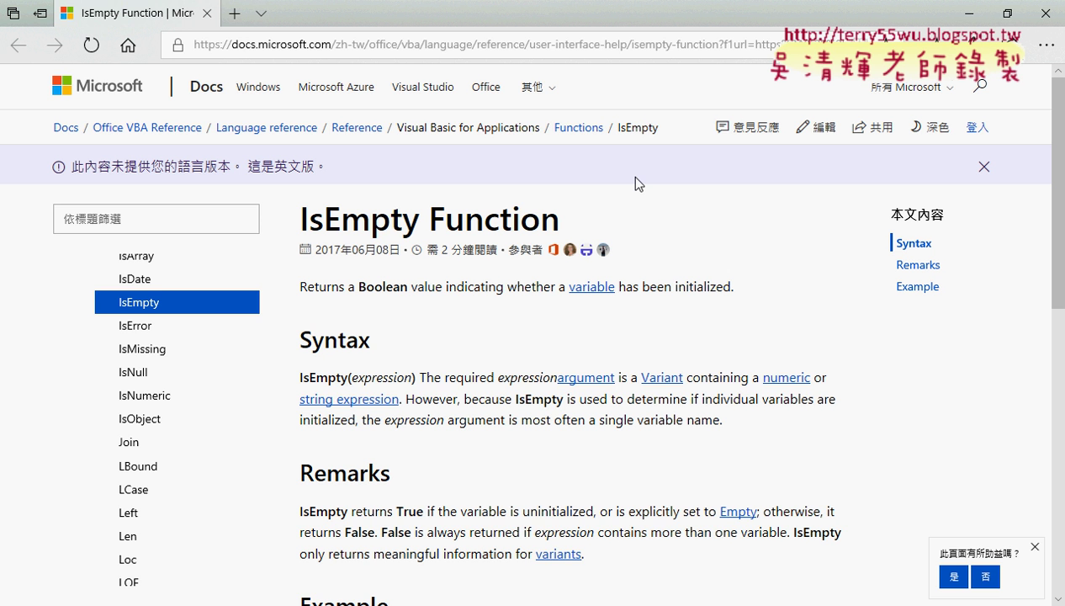
Step: Read the IsDate function page and its example, then close the browser to return to VBA
click(134, 280)
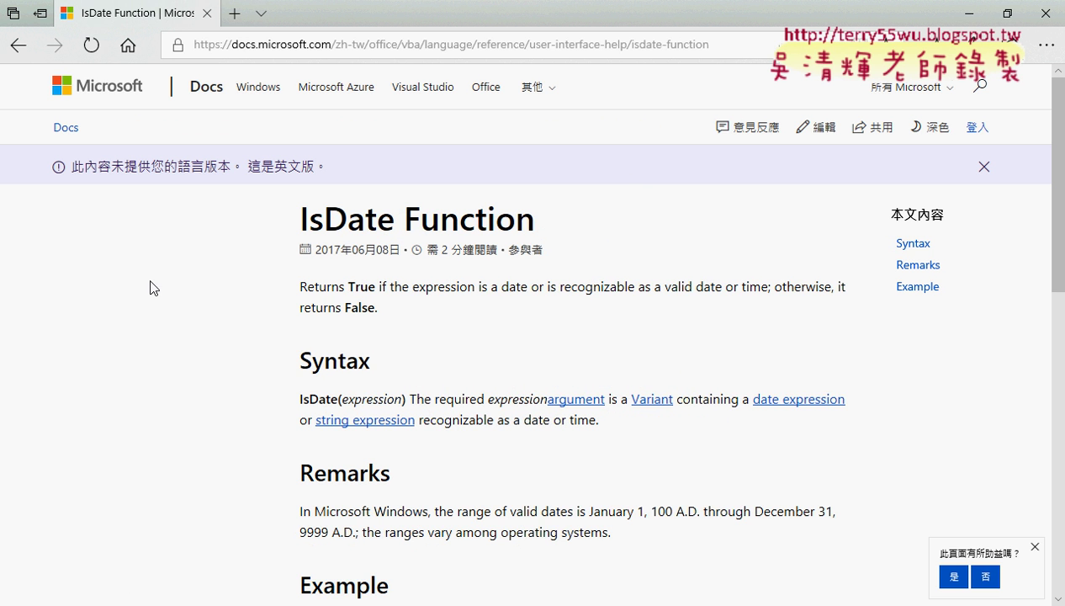
scroll(513, 343, down, 4)
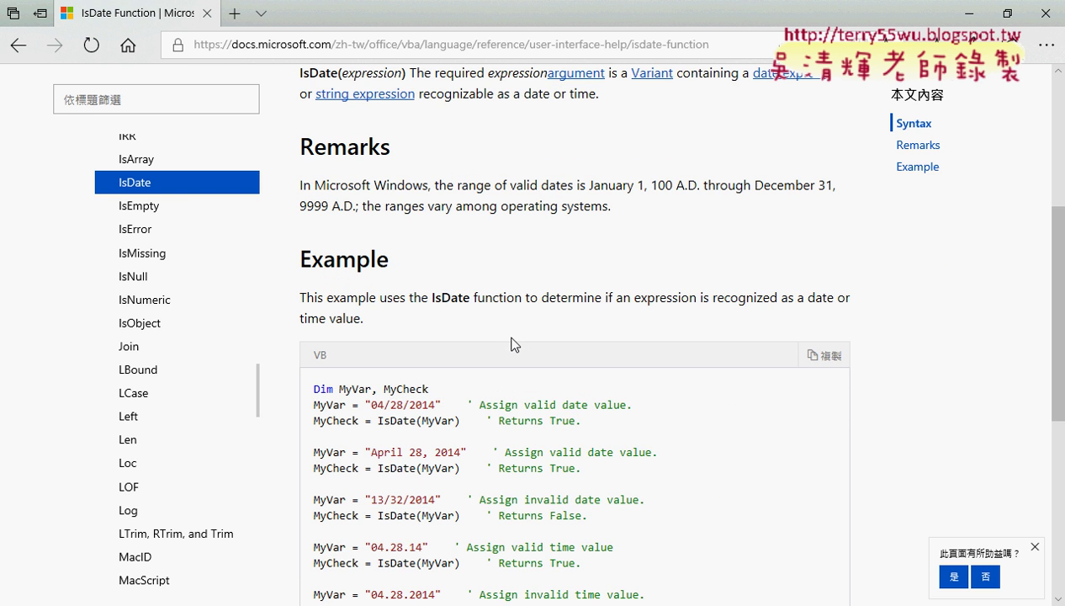
scroll(513, 338, down, 1)
scroll(512, 340, up, 3)
scroll(513, 343, up, 2)
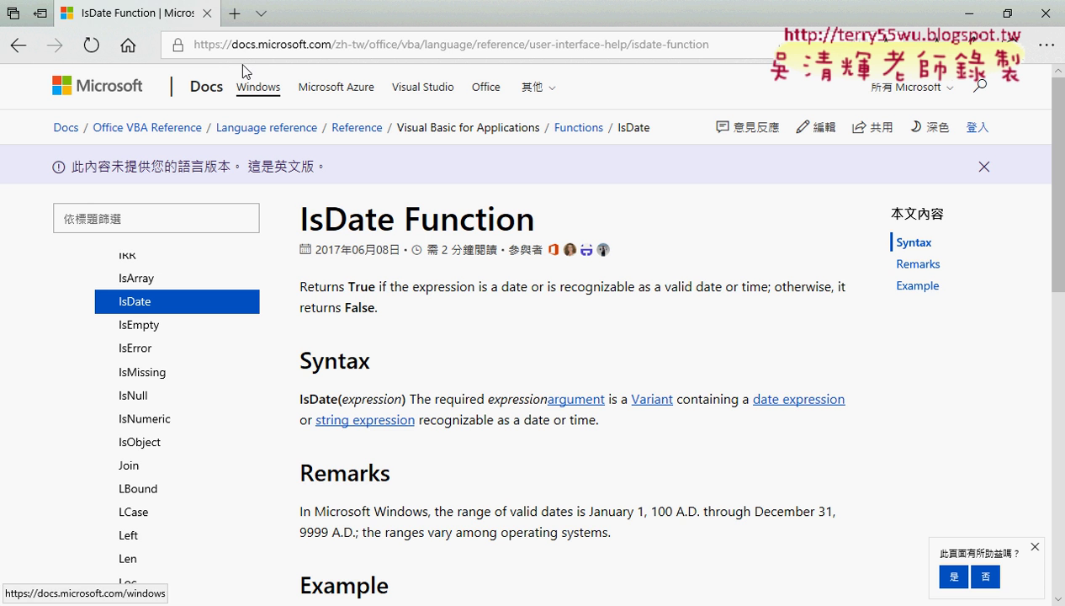
click(207, 14)
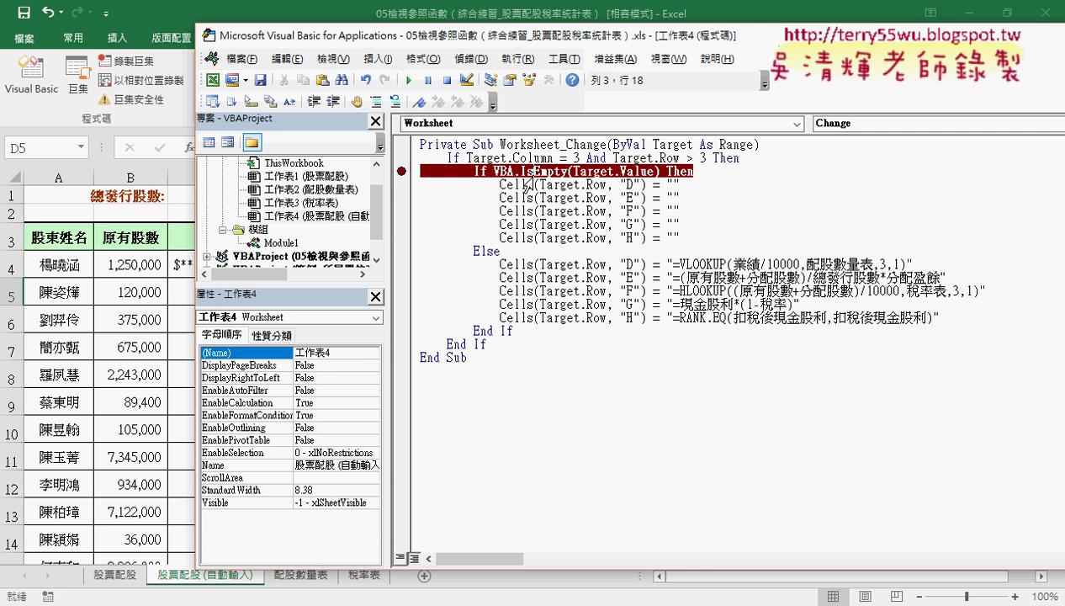
Step: In 05檢視與參照函數練習程式碼.docx, select the Worksheet_Change code from Private Sub to End Sub
click(548, 238)
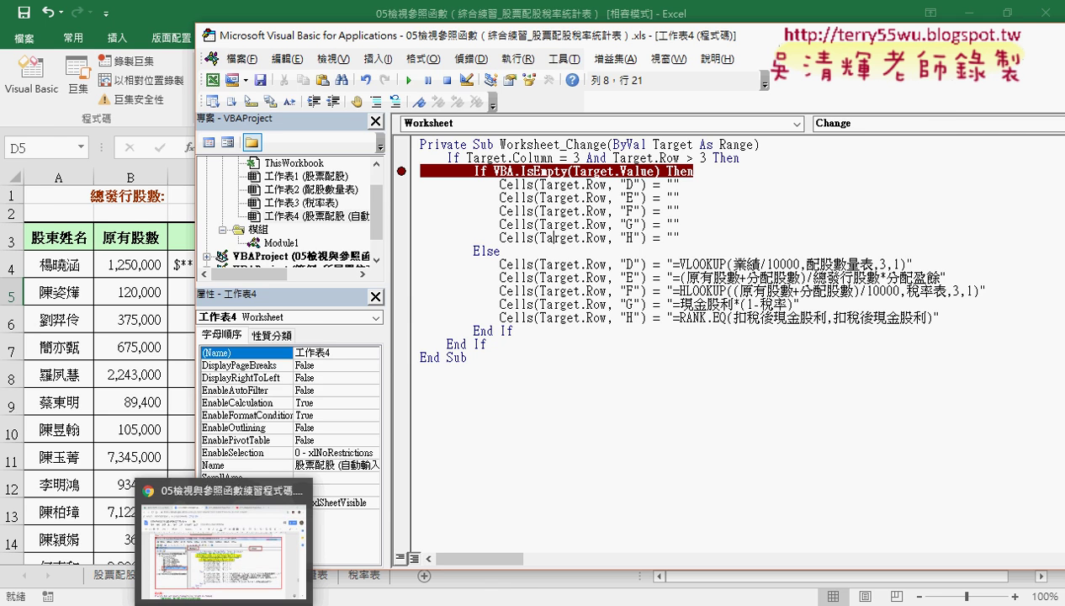
click(277, 522)
scroll(423, 427, down, 2)
scroll(423, 427, down, 4)
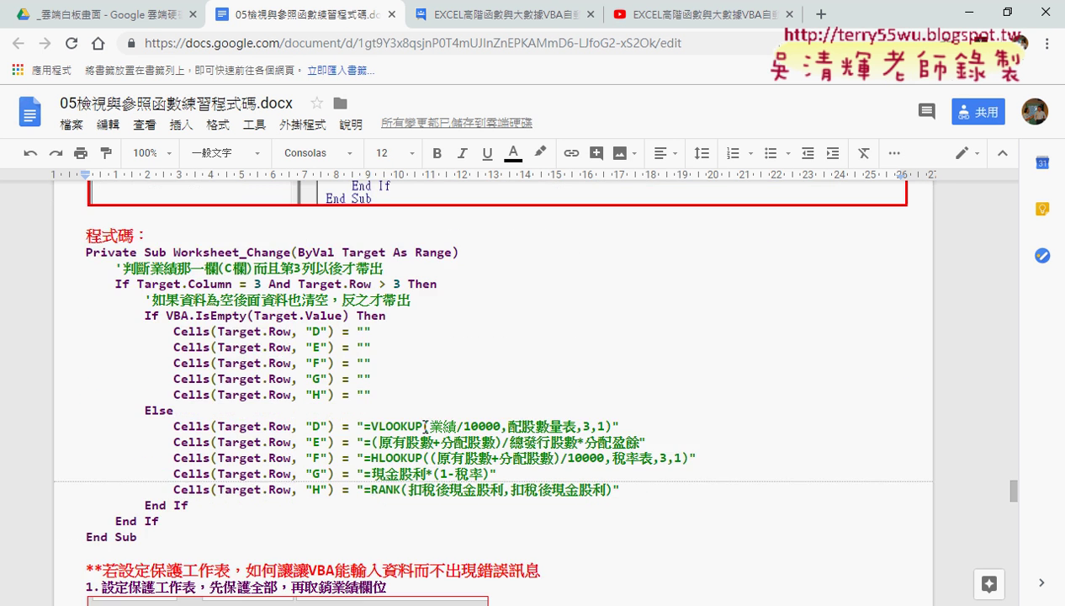
scroll(425, 427, up, 2)
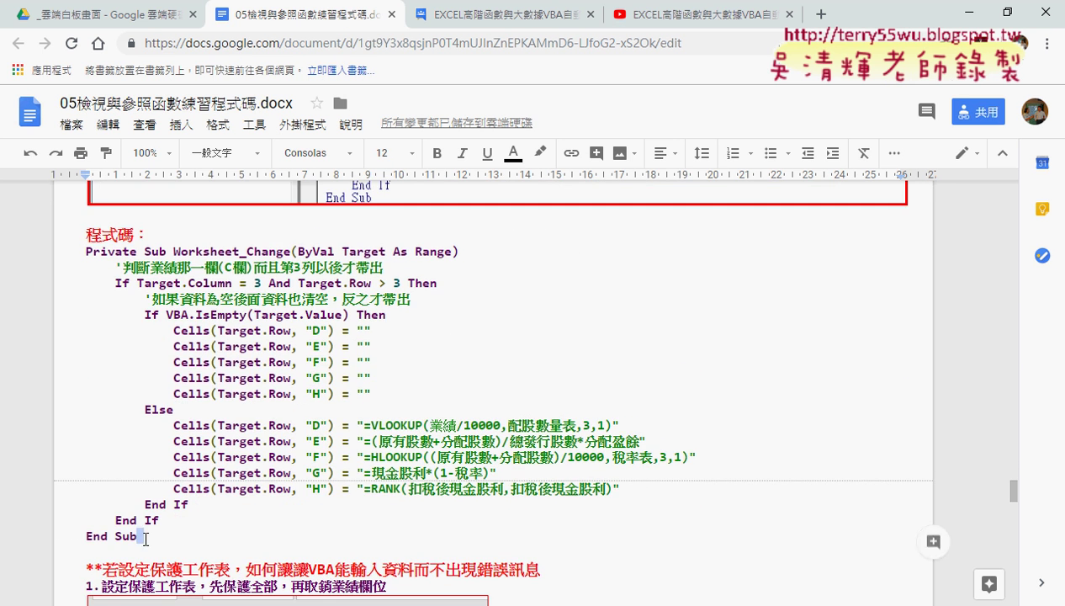
drag(139, 536, 73, 255)
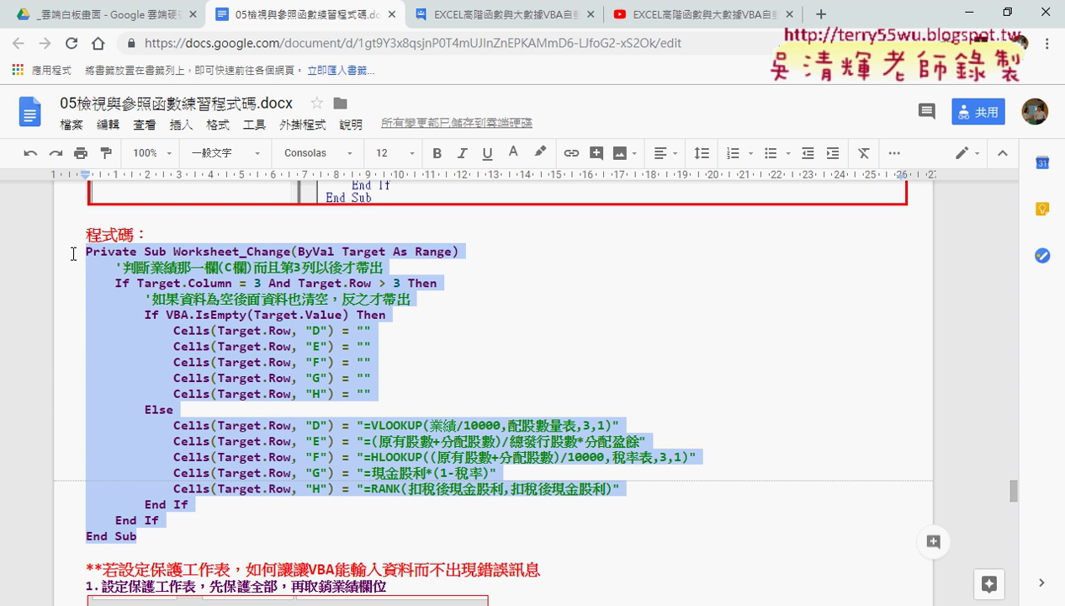